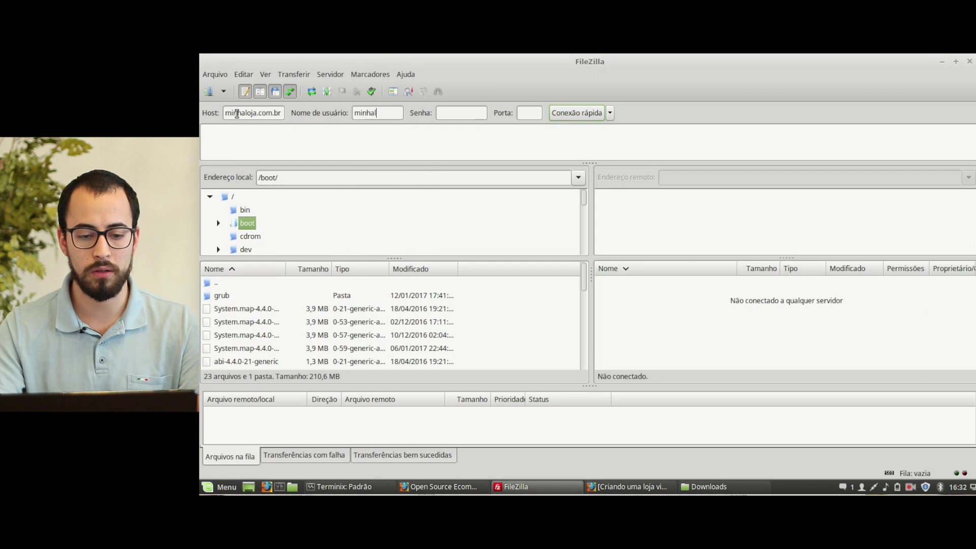
Step: Enter the host minhaloja.com.br in FileZilla's Quick Connect bar
{"action": "type", "text": "loja.com.br"}
Step: Enter the FTP password and connect to minhaloja.com.br
{"action": "key", "text": "Tab"}
{"action": "type", "text": "******"}
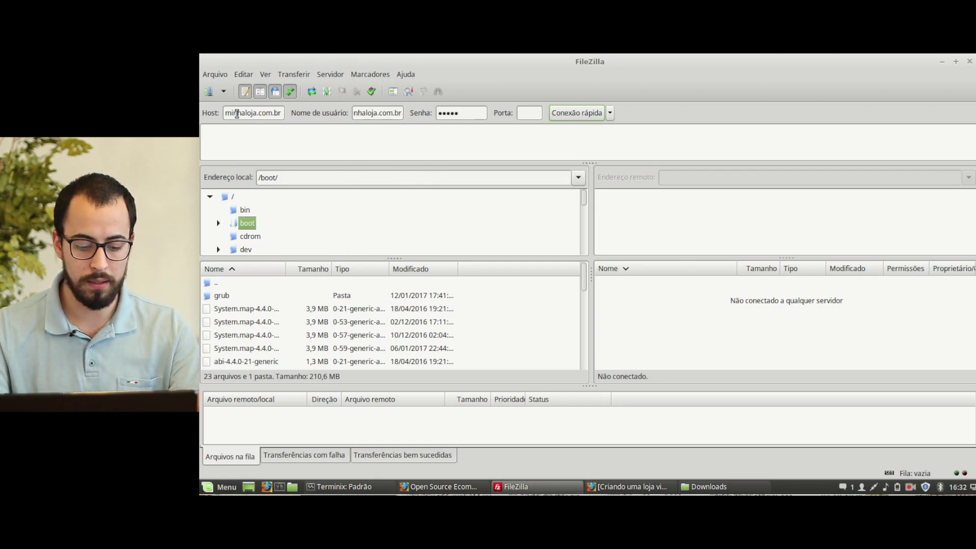
{"action": "key", "text": "Return"}
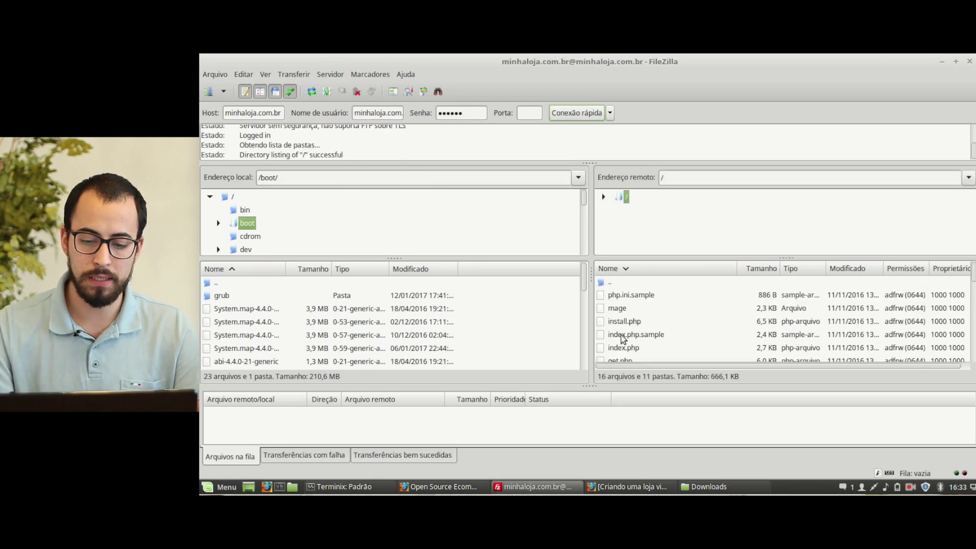
Step: Open the local Downloads/magento folder and select all of its files and folders
{"action": "triple_click", "coordinate": [300, 180]}
{"action": "type", "text": "/home"}
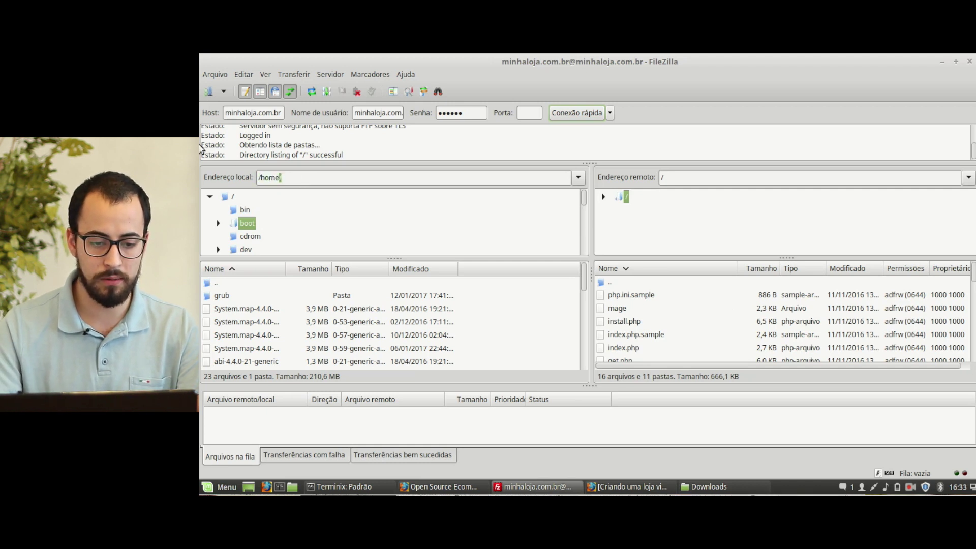
{"action": "type", "text": "/ricardo/Dow"}
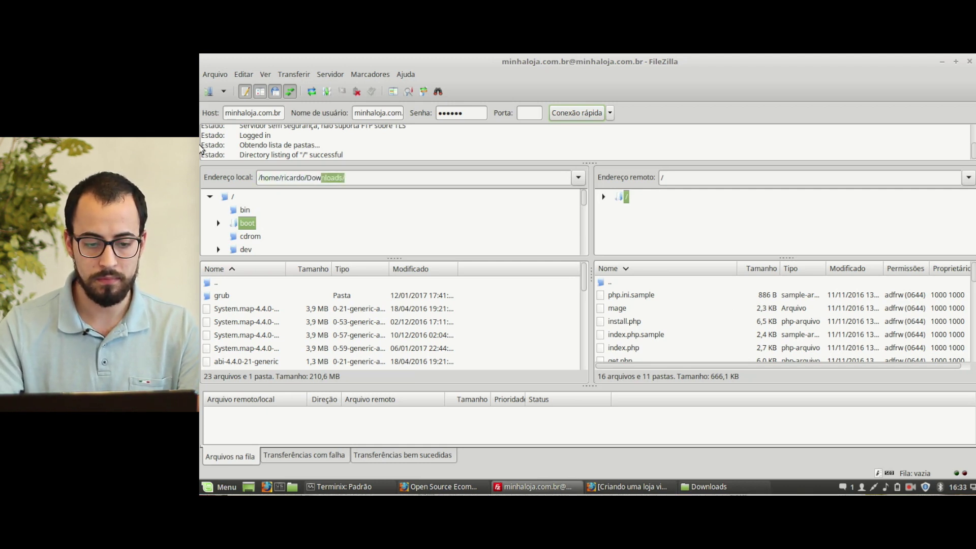
{"action": "type", "text": "nloa"}
{"action": "key", "text": "Return"}
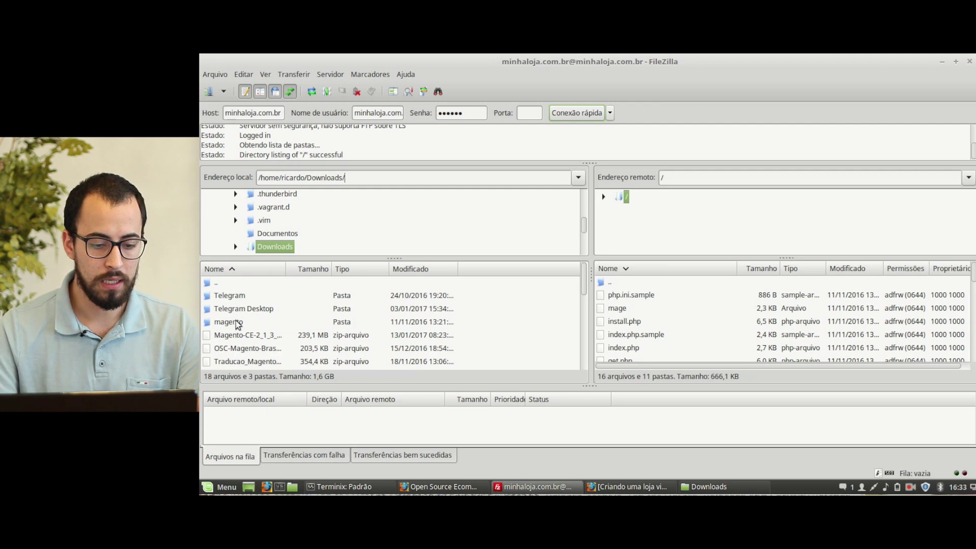
{"action": "double_click", "coordinate": [236, 324]}
{"action": "key", "text": "ctrl+a"}
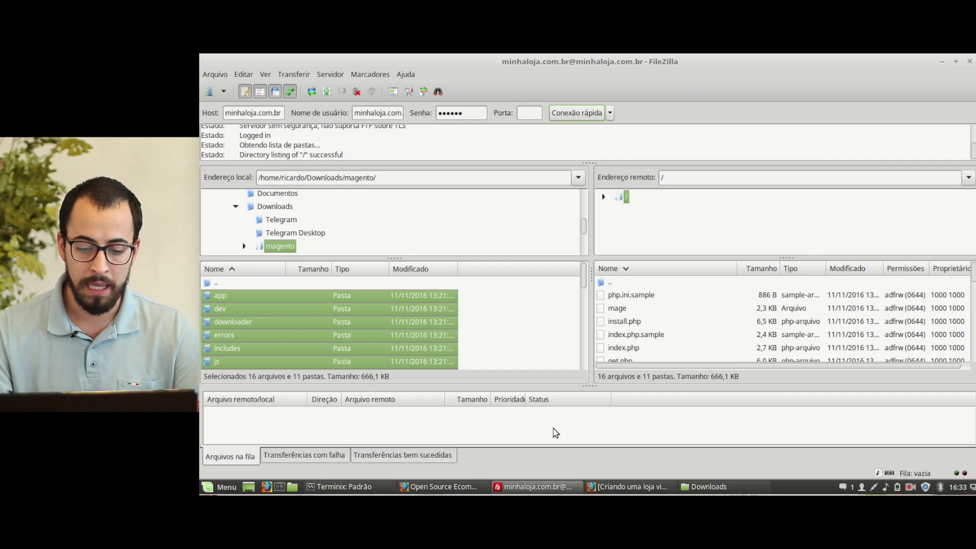
Step: Load minhaloja.com.br in Firefox's second tab to reach the Magento installer
{"action": "left_click", "coordinate": [438, 487]}
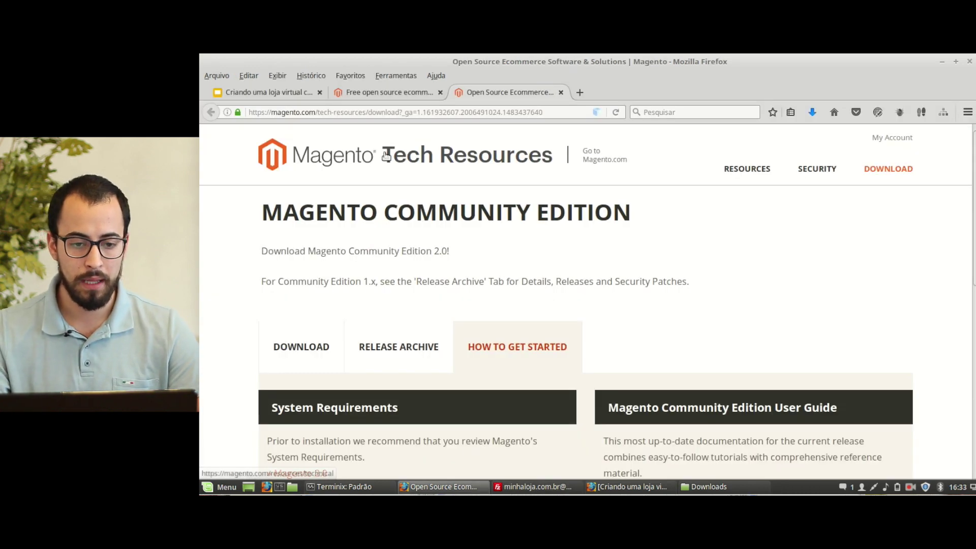
{"action": "left_click", "coordinate": [348, 94]}
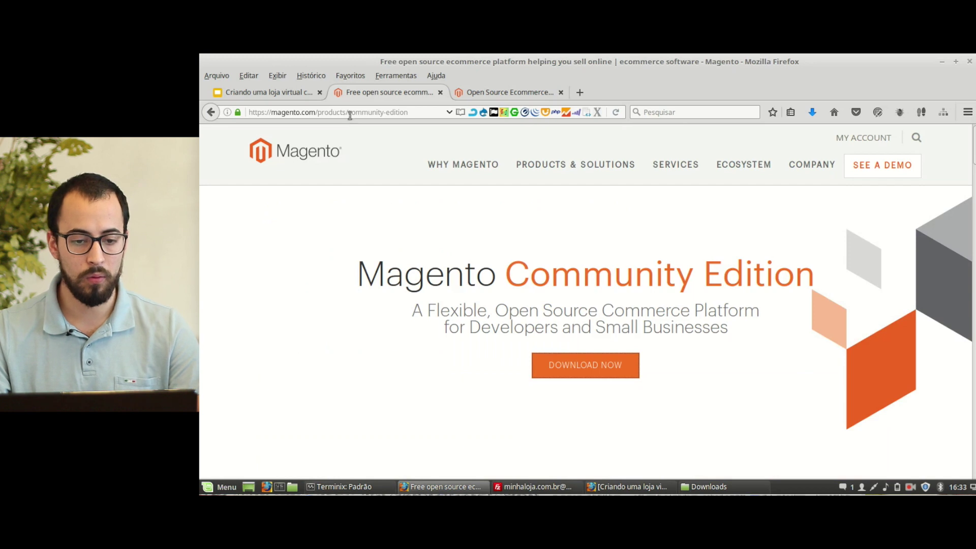
{"action": "left_click", "coordinate": [352, 112]}
{"action": "type", "text": "minhaloja.com.br/"}
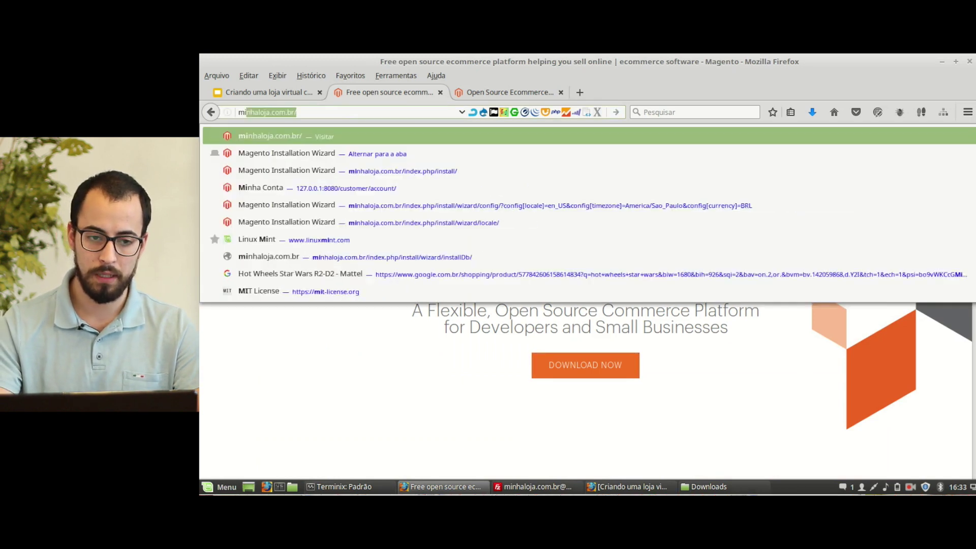
{"action": "key", "text": "Return"}
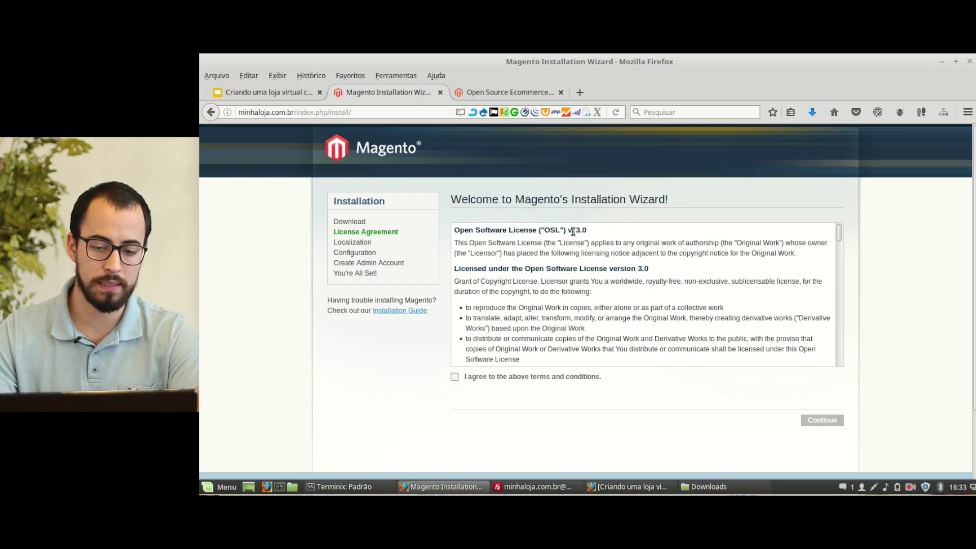
Step: Accept the Magento license terms and continue to the Localization step
{"action": "left_click", "coordinate": [454, 378]}
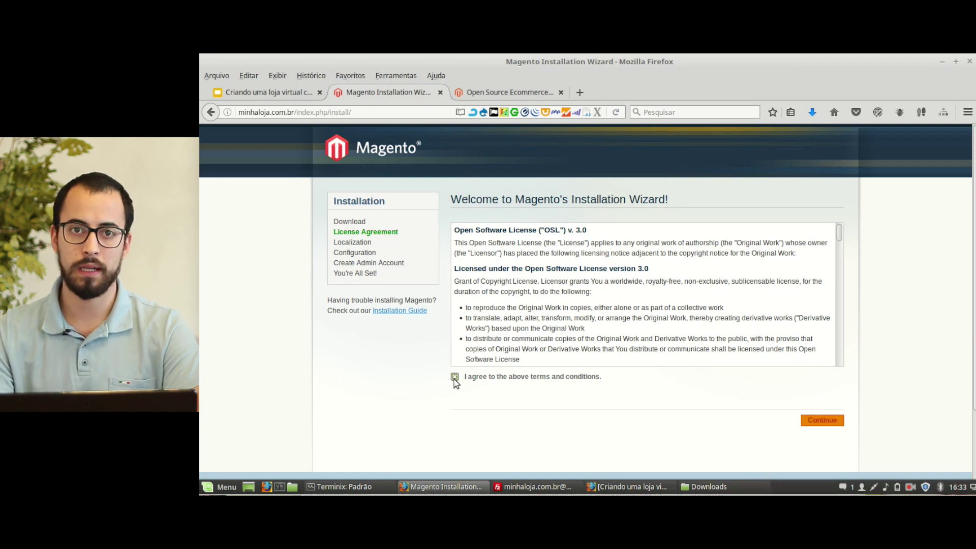
{"action": "left_click", "coordinate": [820, 421]}
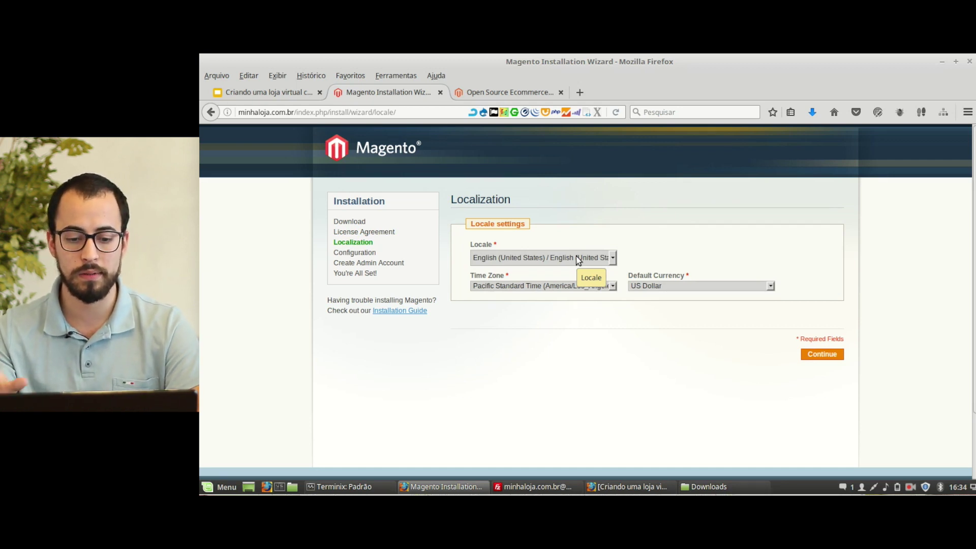
Step: Set time zone to E. South America Standard Time and currency to Brazilian Real, then continue
{"action": "left_click", "coordinate": [570, 286]}
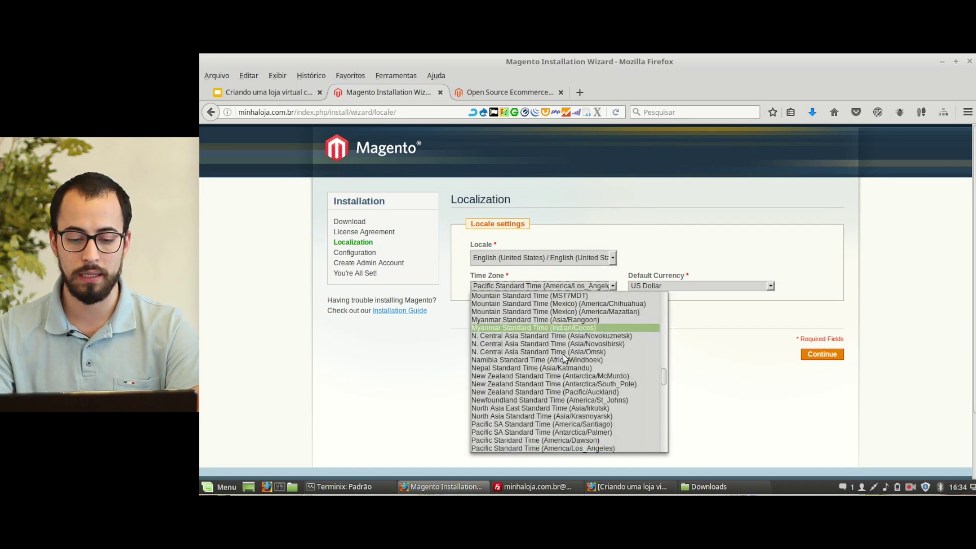
{"action": "scroll", "coordinate": [563, 378], "scroll_direction": "down", "scroll_amount": 15}
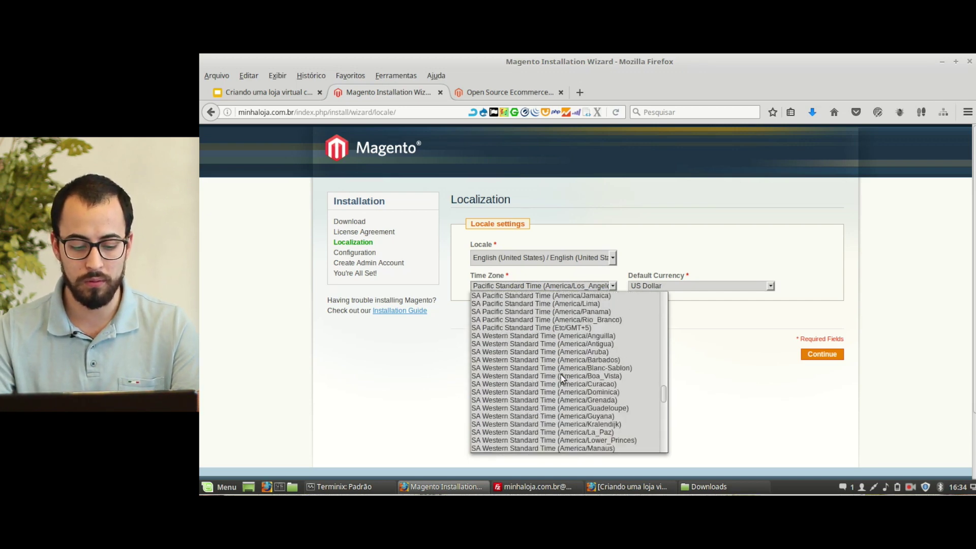
{"action": "scroll", "coordinate": [561, 374], "scroll_direction": "down", "scroll_amount": 5}
{"action": "left_click", "coordinate": [560, 399]}
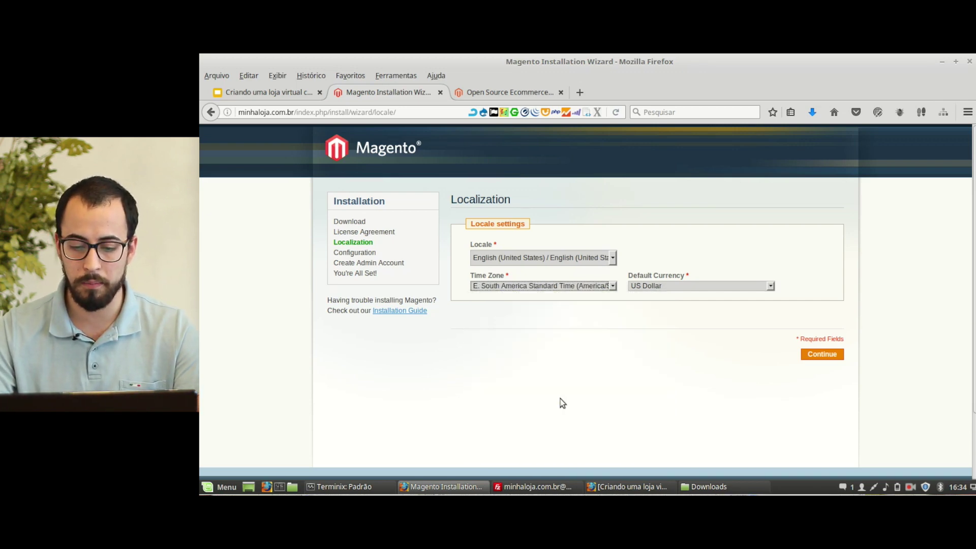
{"action": "left_click", "coordinate": [672, 283]}
{"action": "type", "text": "br"}
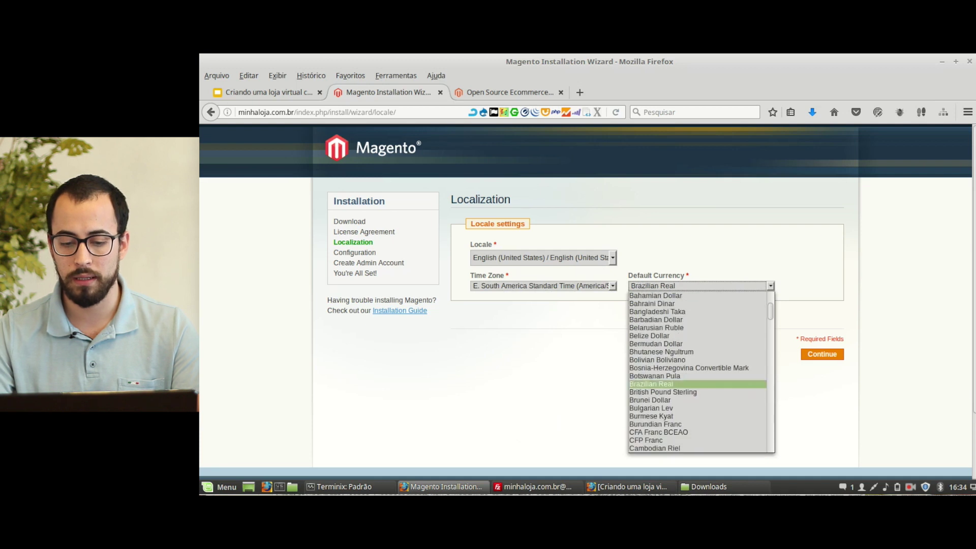
{"action": "left_click", "coordinate": [673, 384]}
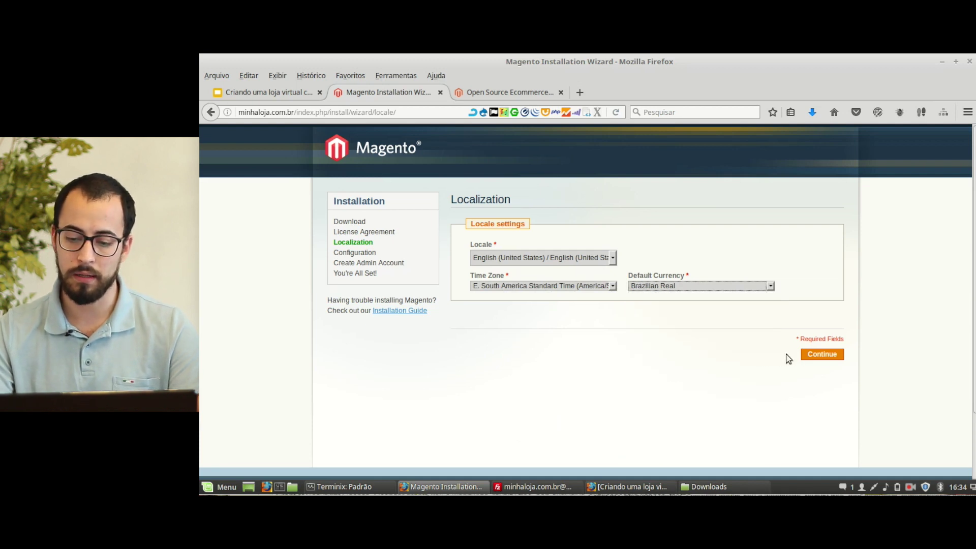
{"action": "left_click", "coordinate": [807, 354]}
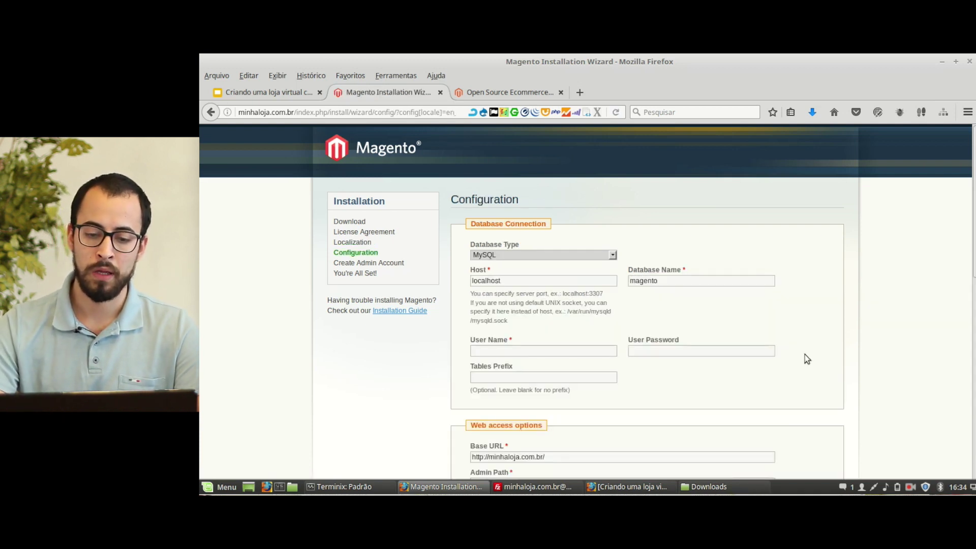
Step: Keep MySQL as the database type
{"action": "scroll", "coordinate": [804, 355], "scroll_direction": "down", "scroll_amount": 12}
{"action": "scroll", "coordinate": [804, 355], "scroll_direction": "up", "scroll_amount": 8}
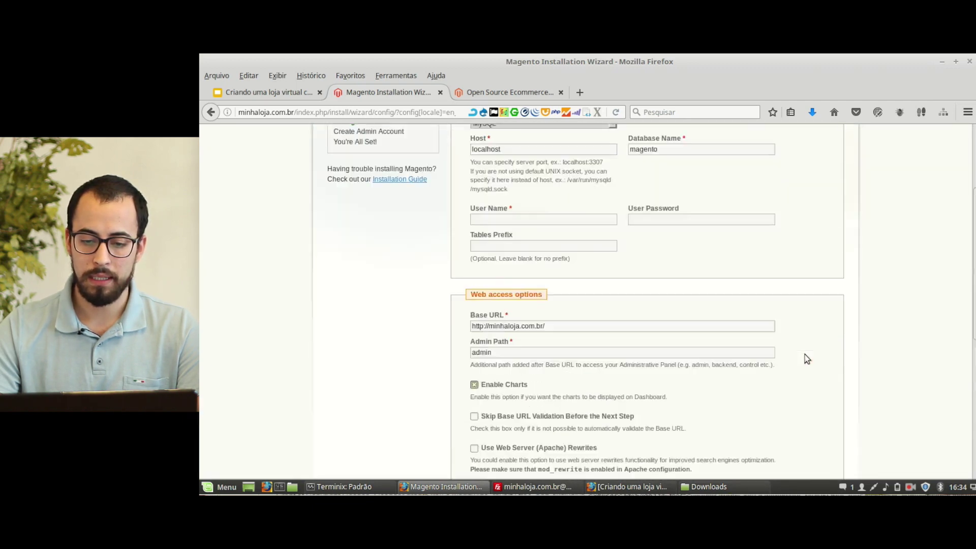
{"action": "scroll", "coordinate": [804, 359], "scroll_direction": "up", "scroll_amount": 4}
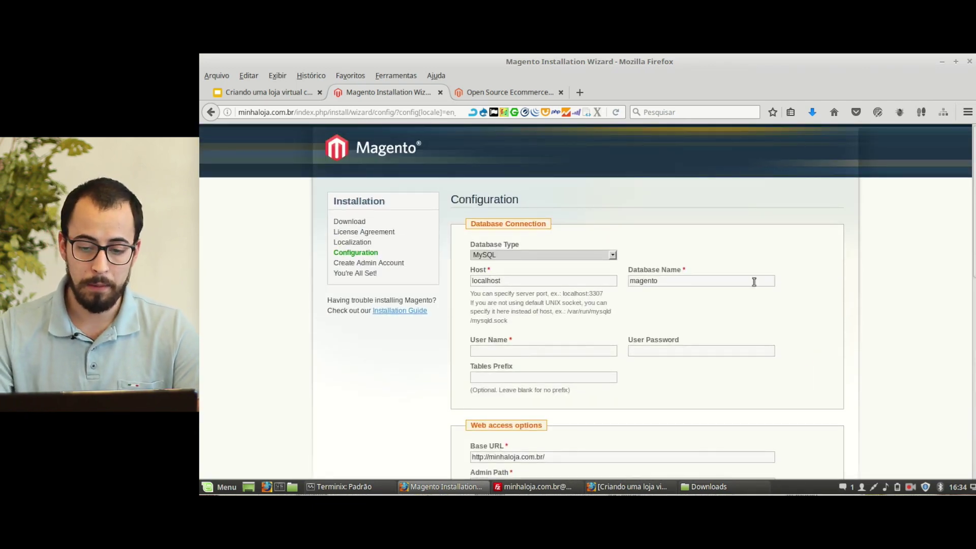
{"action": "left_click", "coordinate": [613, 256]}
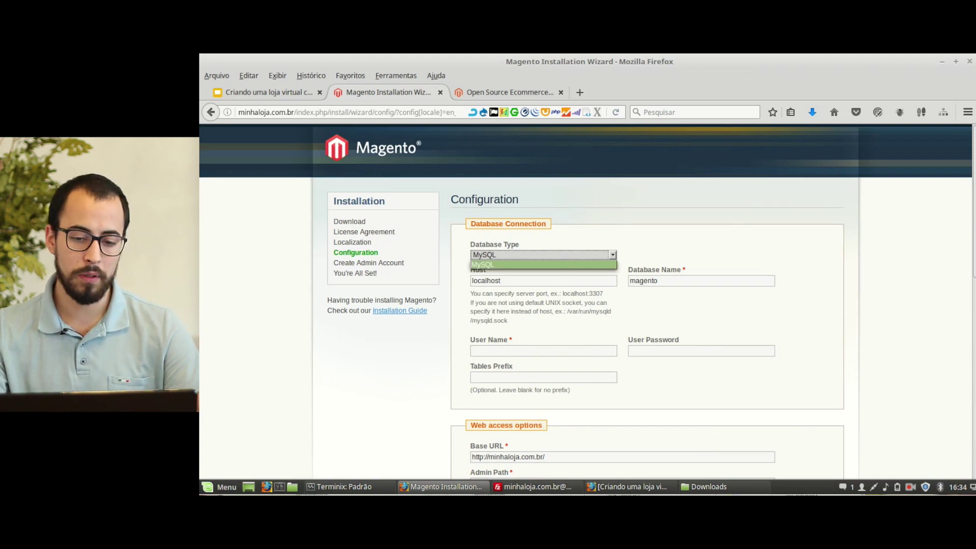
{"action": "left_click", "coordinate": [576, 254]}
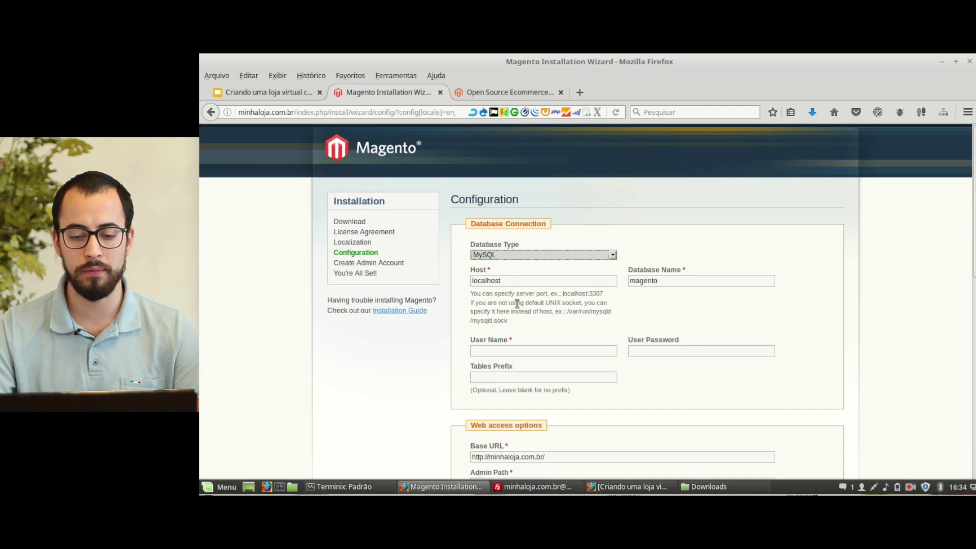
Step: Enter database host mysql, user name root and the database password
{"action": "left_click_drag", "start_coordinate": [508, 283], "coordinate": [443, 272]}
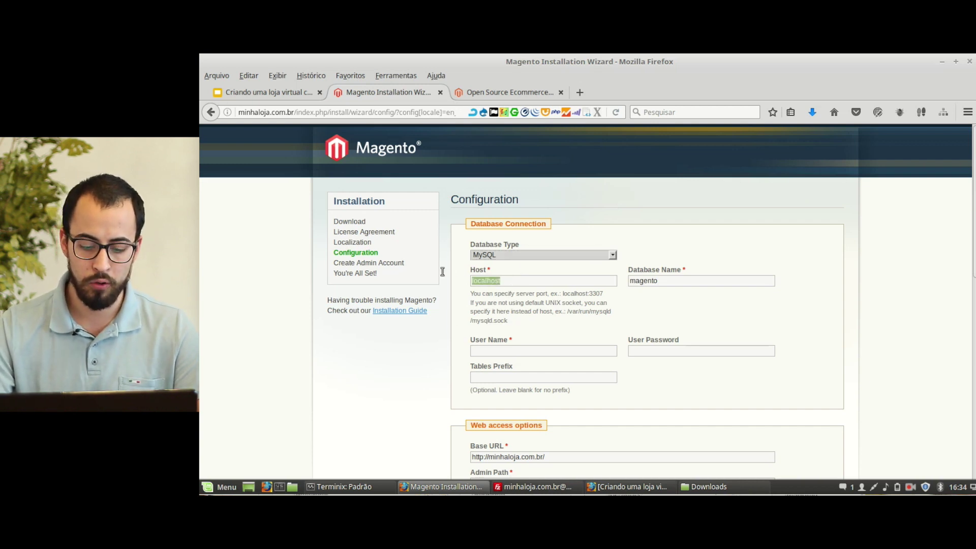
{"action": "type", "text": "mysql"}
{"action": "key", "text": "Tab"}
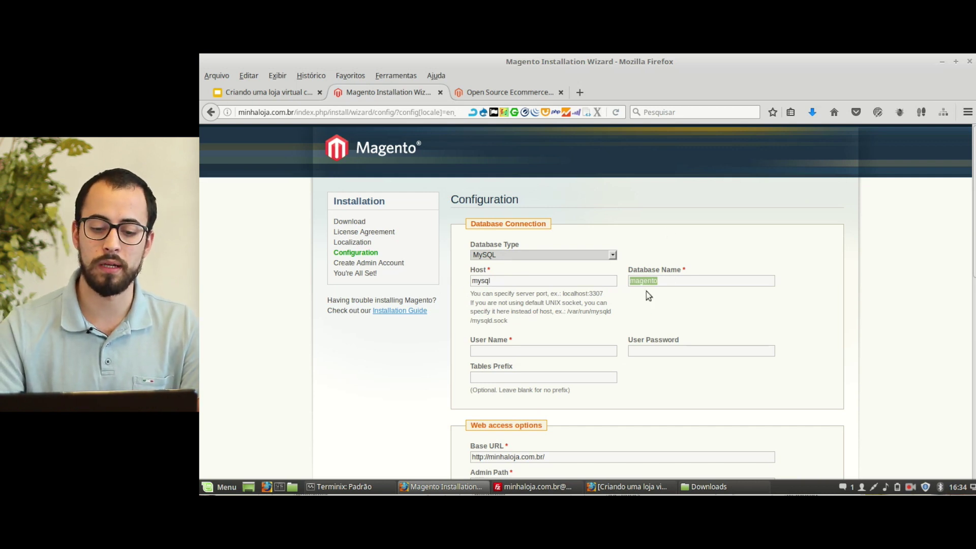
{"action": "left_click", "coordinate": [541, 350]}
{"action": "type", "text": "root"}
{"action": "key", "text": "Tab"}
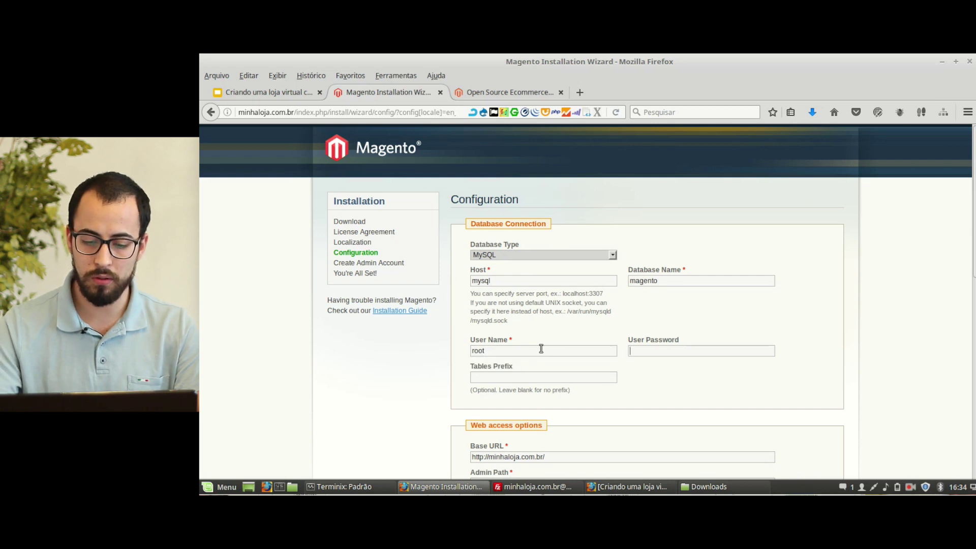
{"action": "type", "text": "root"}
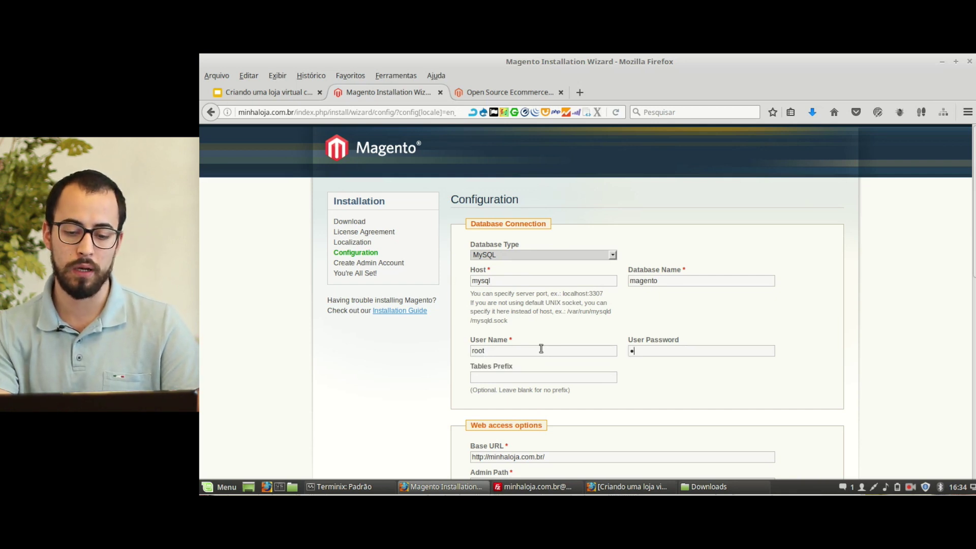
{"action": "key", "text": "Tab"}
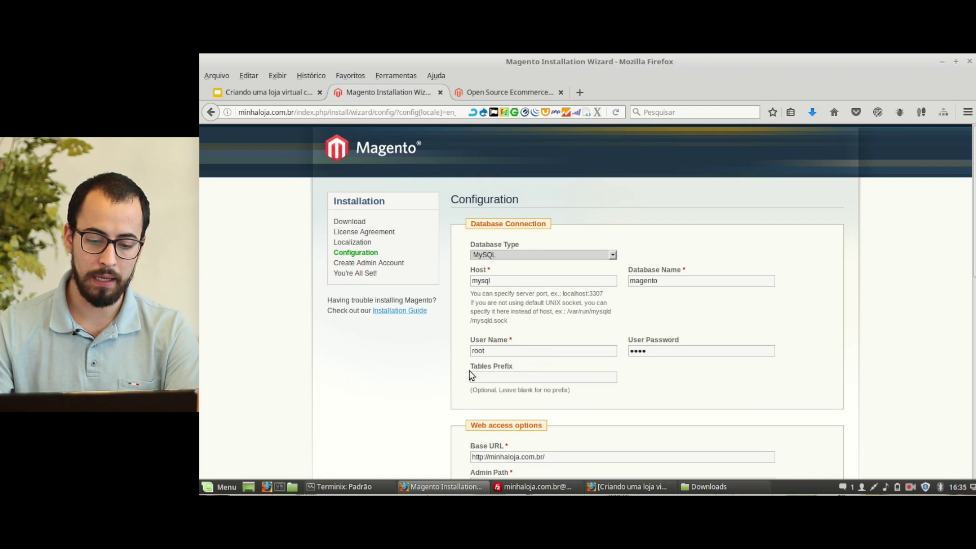
{"action": "scroll", "coordinate": [469, 371], "scroll_direction": "down", "scroll_amount": 1}
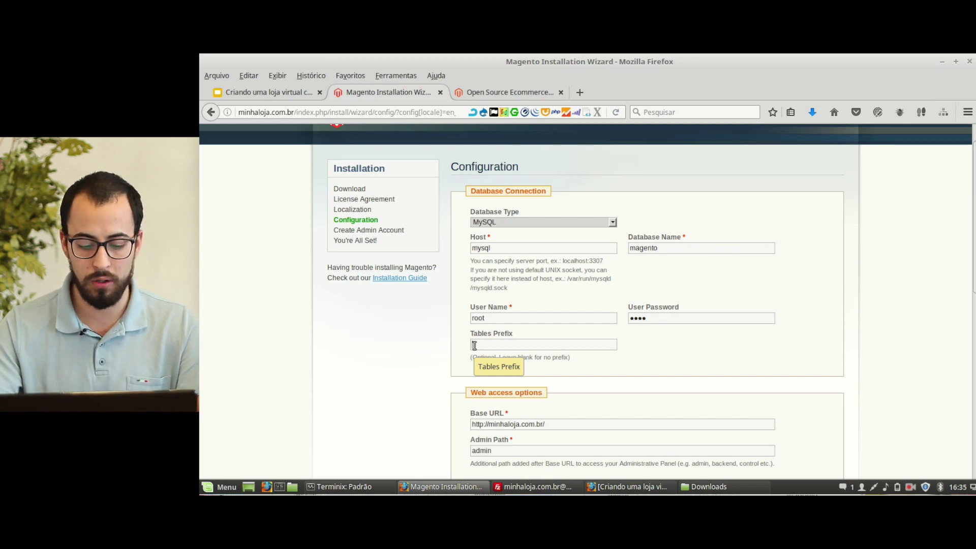
Step: Set the Tables Prefix to xitp_
{"action": "left_click", "coordinate": [474, 345]}
{"action": "type", "text": "lt_"}
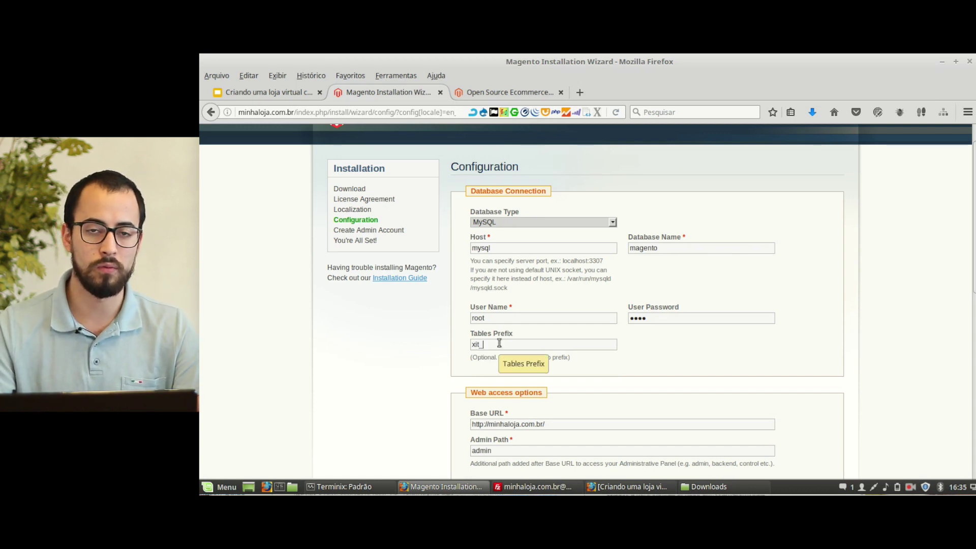
{"action": "key", "text": "Left"}
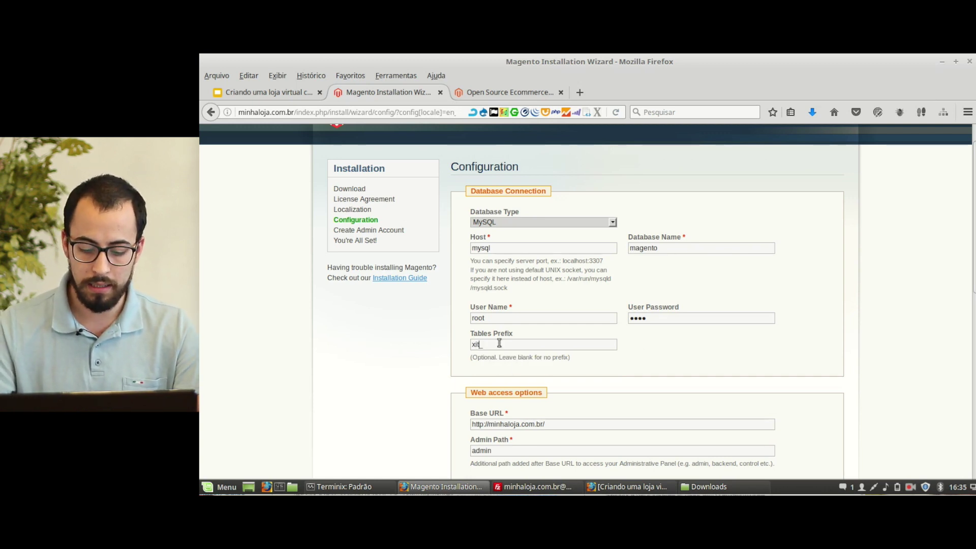
{"action": "type", "text": "p"}
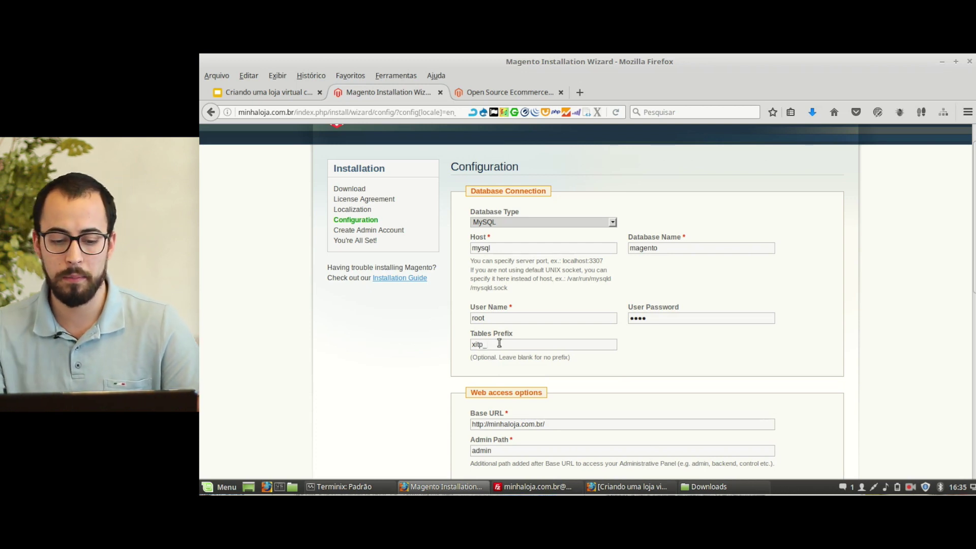
Step: Scroll down to the Admin Path and select its default value for replacement
{"action": "scroll", "coordinate": [582, 359], "scroll_direction": "down", "scroll_amount": 2}
{"action": "scroll", "coordinate": [580, 355], "scroll_direction": "down", "scroll_amount": 2}
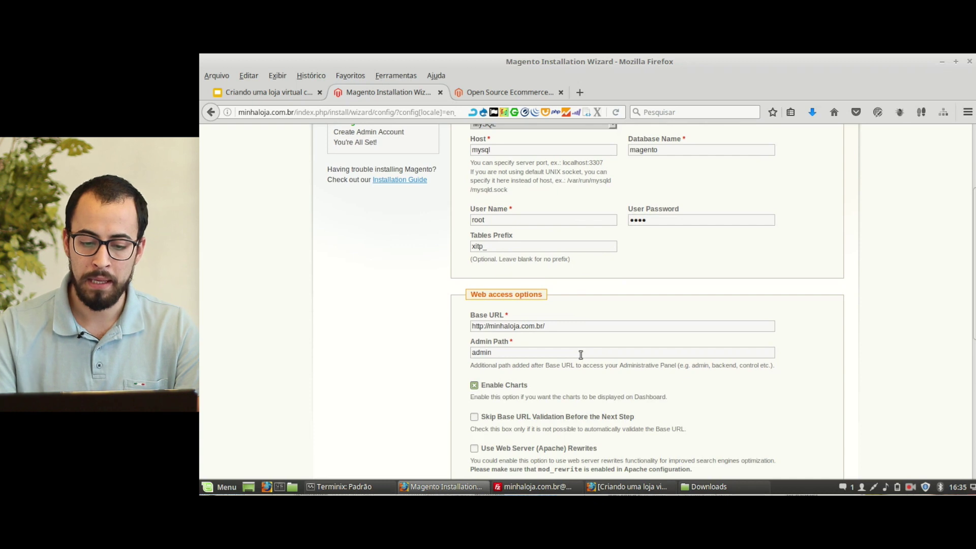
{"action": "scroll", "coordinate": [581, 354], "scroll_direction": "down", "scroll_amount": 4}
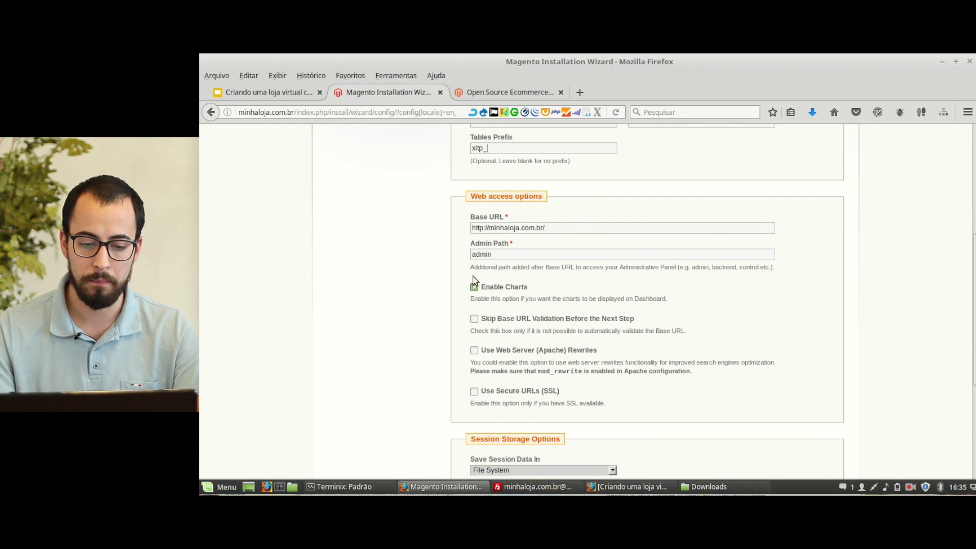
{"action": "left_click_drag", "start_coordinate": [496, 254], "coordinate": [393, 249]}
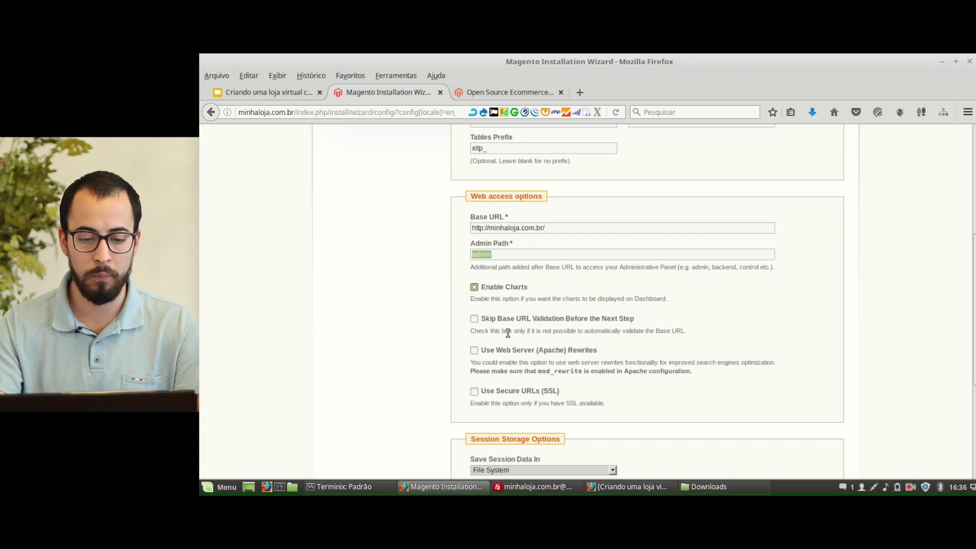
Step: Change the Admin Path to ledoadmin and enable Skip Base URL Validation
{"action": "type", "text": "ledoadmin"}
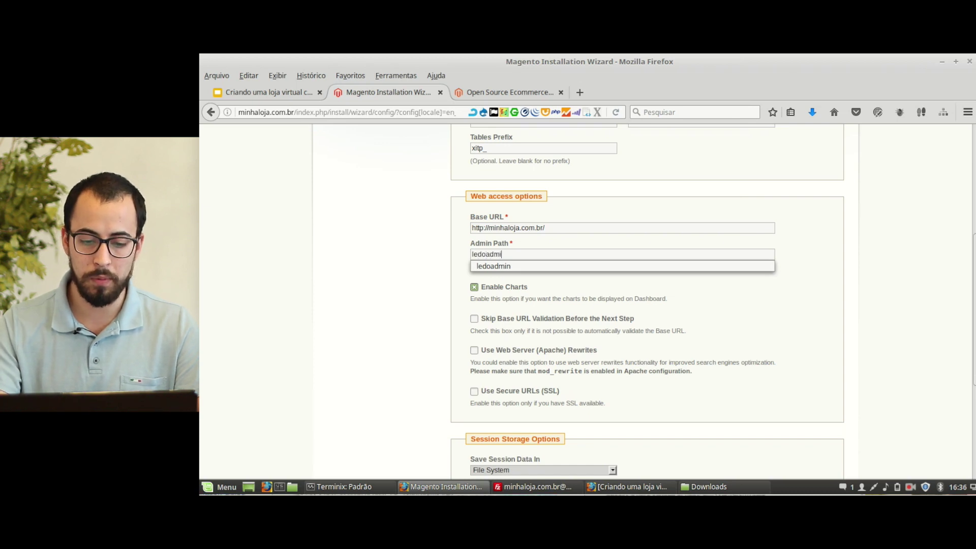
{"action": "left_click", "coordinate": [455, 306]}
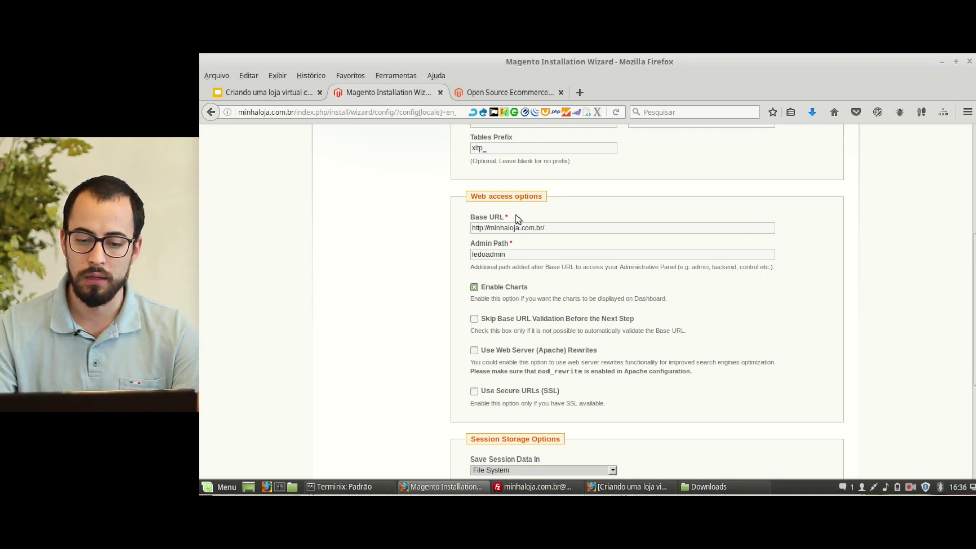
{"action": "left_click", "coordinate": [474, 319]}
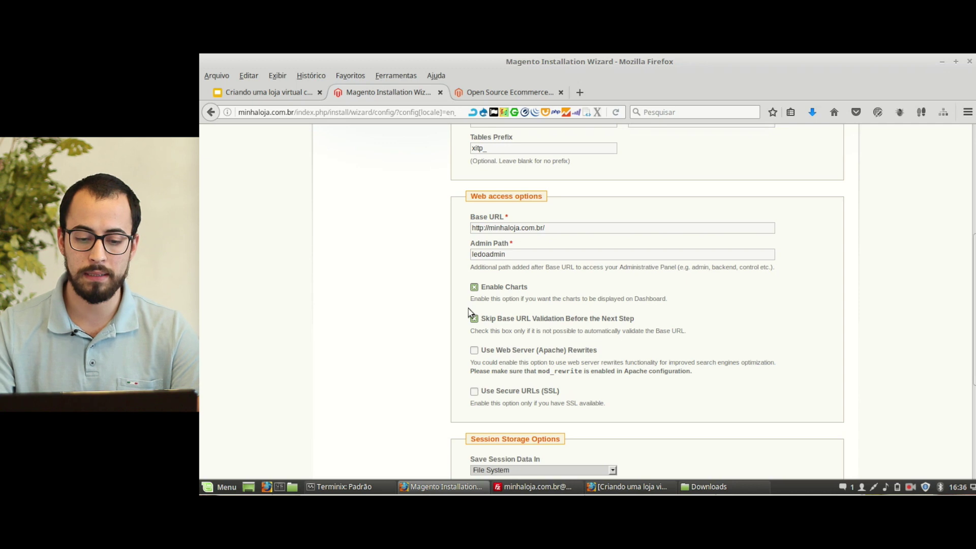
Step: Enable Apache rewrites, keep File System session storage, and submit the configuration
{"action": "left_click", "coordinate": [474, 351]}
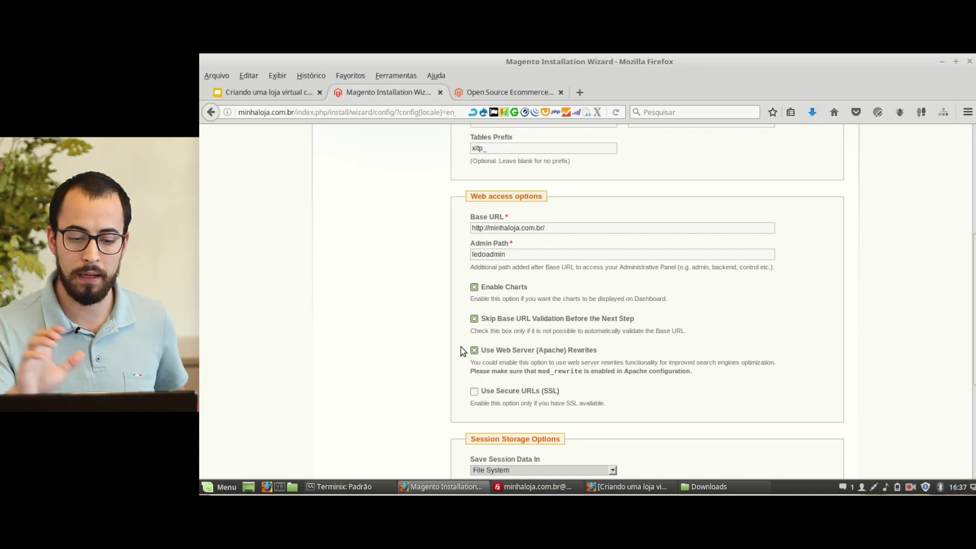
{"action": "scroll", "coordinate": [550, 367], "scroll_direction": "down", "scroll_amount": 3}
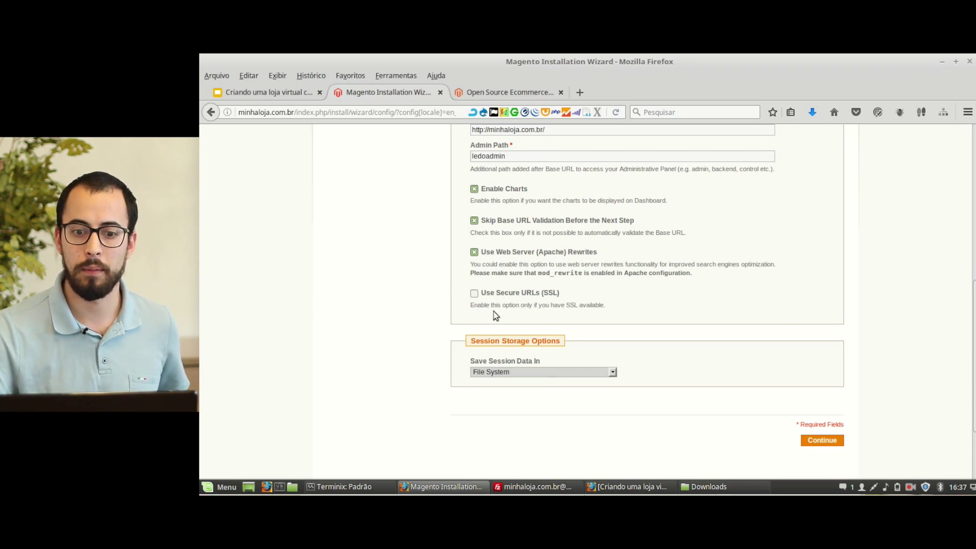
{"action": "scroll", "coordinate": [495, 315], "scroll_direction": "down", "scroll_amount": 1}
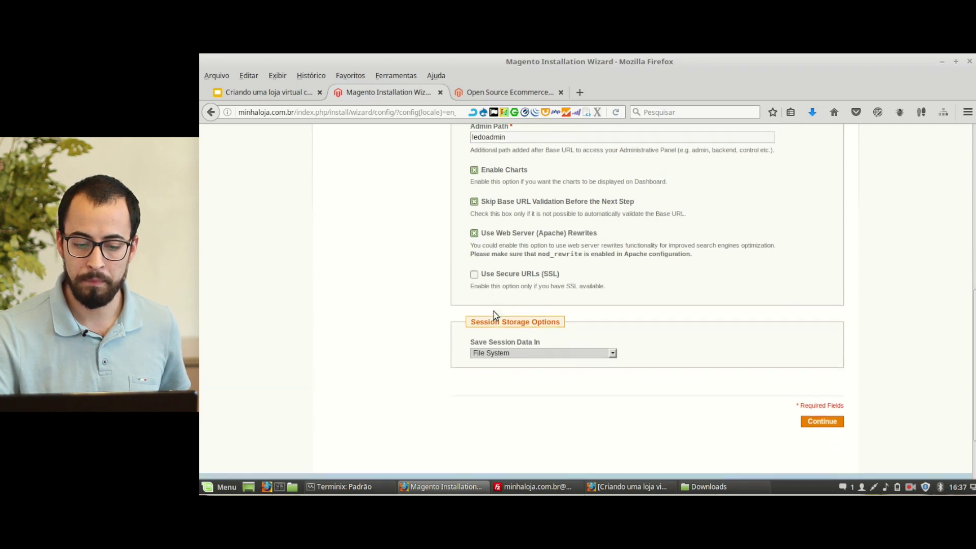
{"action": "left_click", "coordinate": [498, 339]}
{"action": "left_click", "coordinate": [498, 340]}
{"action": "scroll", "coordinate": [498, 340], "scroll_direction": "up", "scroll_amount": 3}
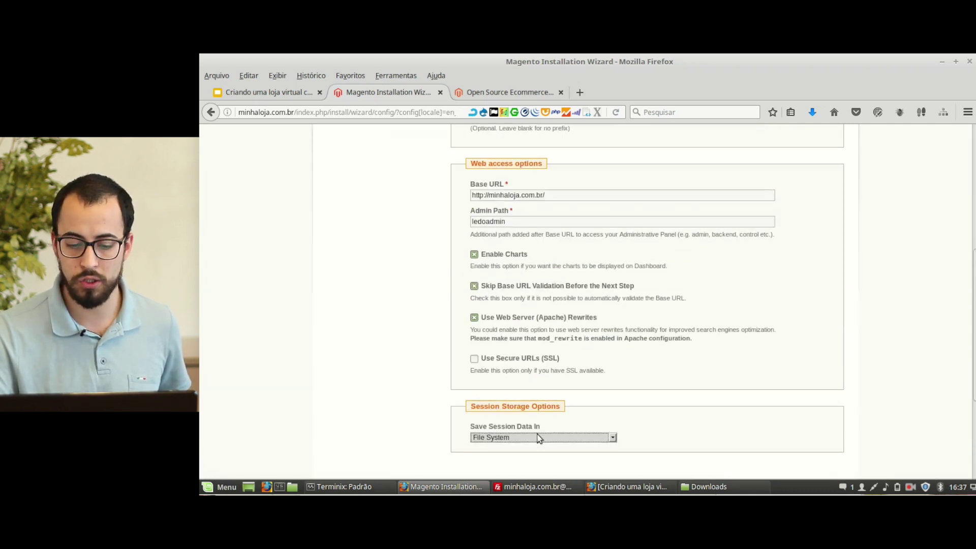
{"action": "left_click", "coordinate": [540, 439]}
{"action": "left_click", "coordinate": [539, 447]}
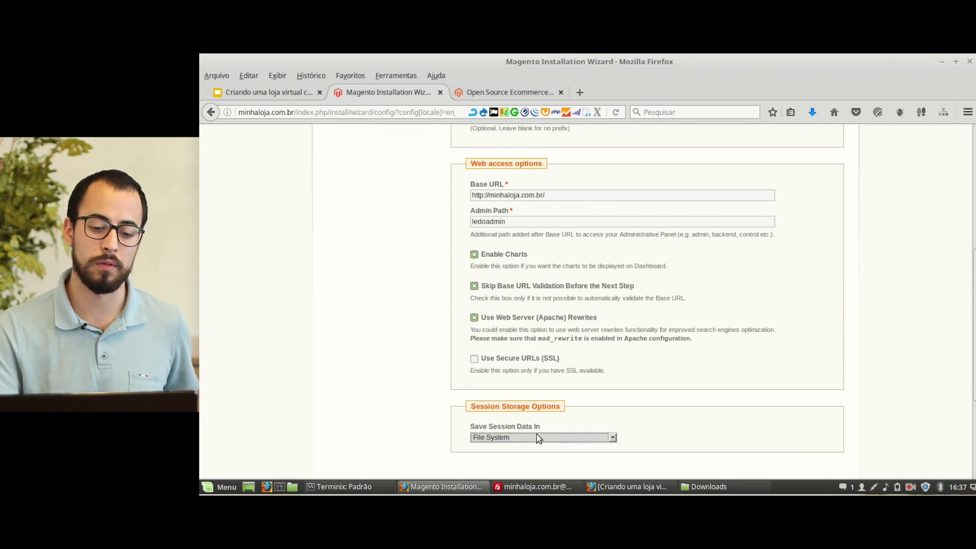
{"action": "scroll", "coordinate": [699, 390], "scroll_direction": "down", "scroll_amount": 3}
{"action": "scroll", "coordinate": [701, 390], "scroll_direction": "down", "scroll_amount": 1}
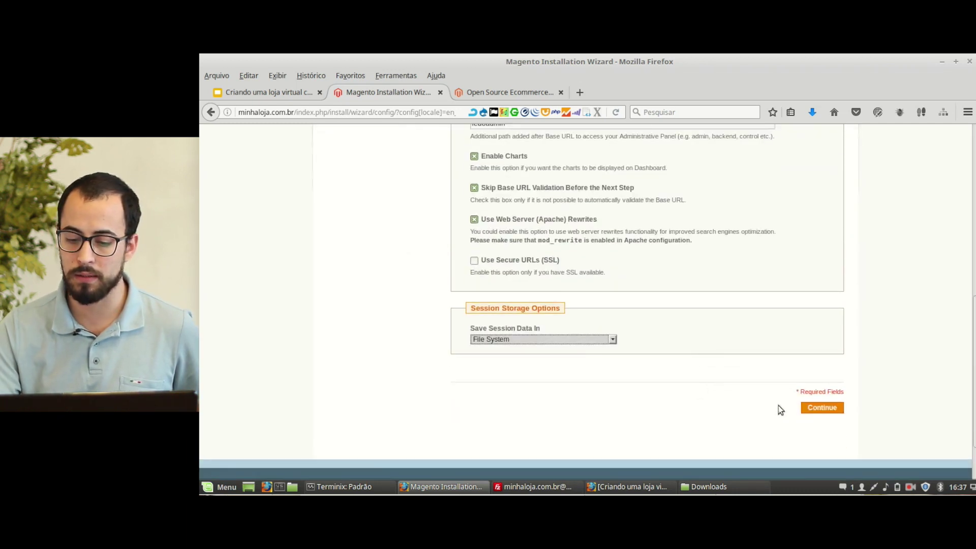
{"action": "left_click", "coordinate": [804, 407]}
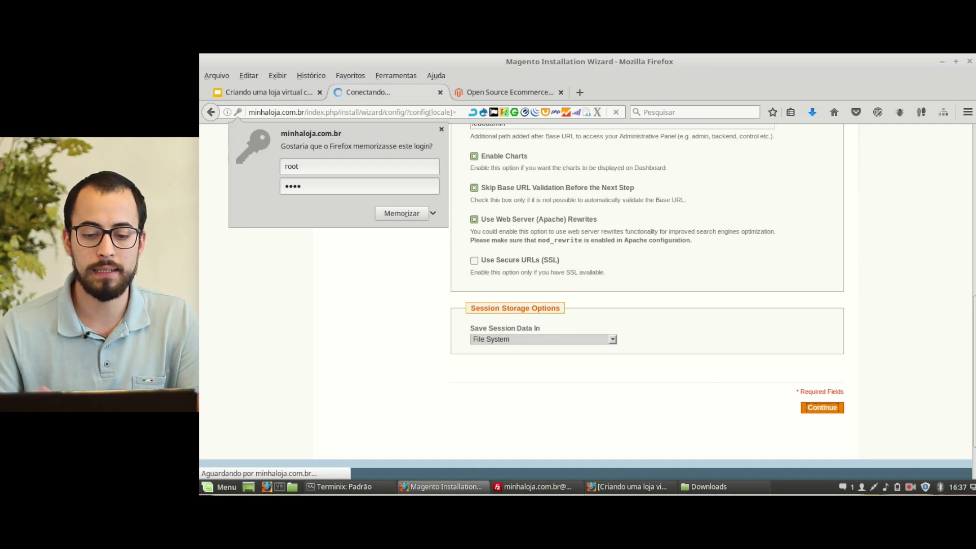
Step: Dismiss Firefox's save-login prompt while the configuration submits
{"action": "scroll", "coordinate": [645, 305], "scroll_direction": "up", "scroll_amount": 6}
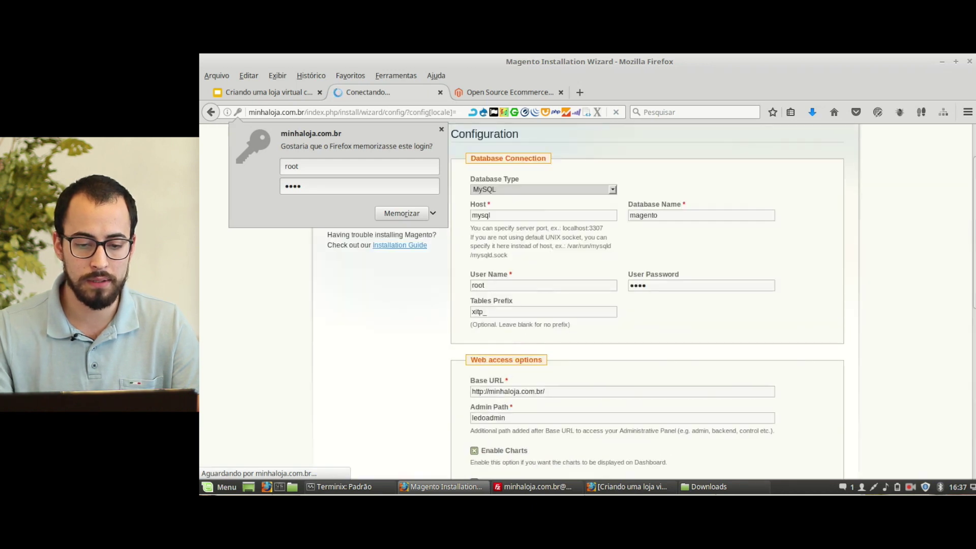
{"action": "left_click", "coordinate": [442, 130]}
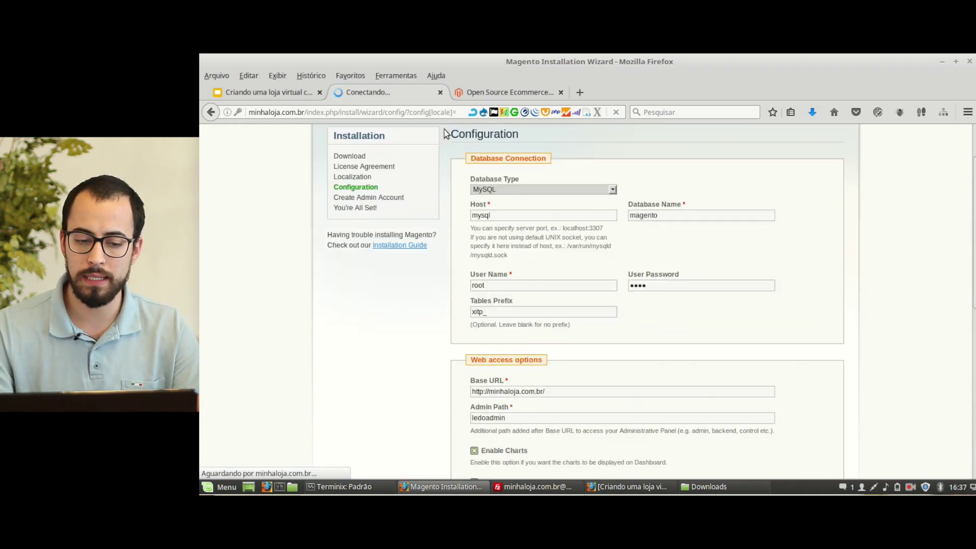
{"action": "scroll", "coordinate": [503, 150], "scroll_direction": "up", "scroll_amount": 3}
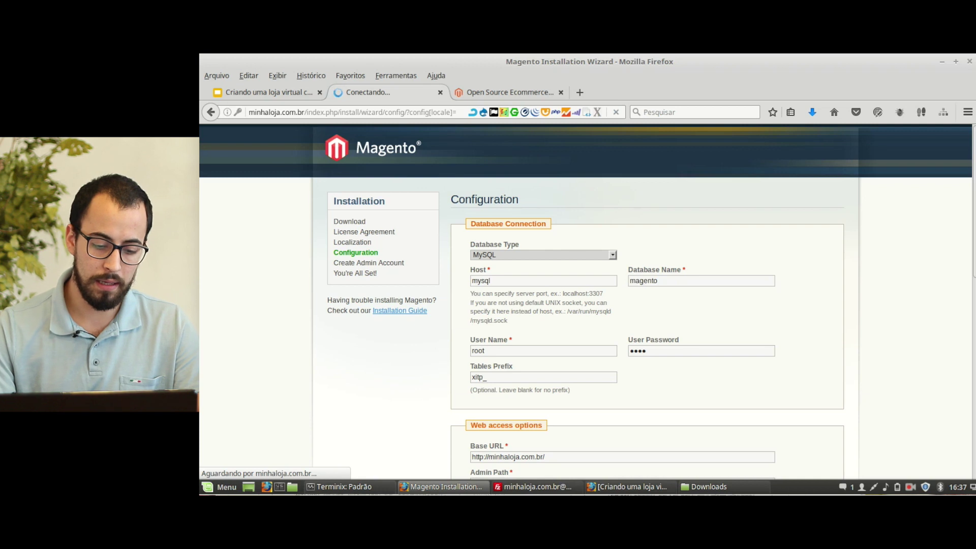
{"action": "key", "text": "alt+Tab"}
Step: Stop the parte1 containers with docker-compose down
{"action": "type", "text": "docker-compsoe"}
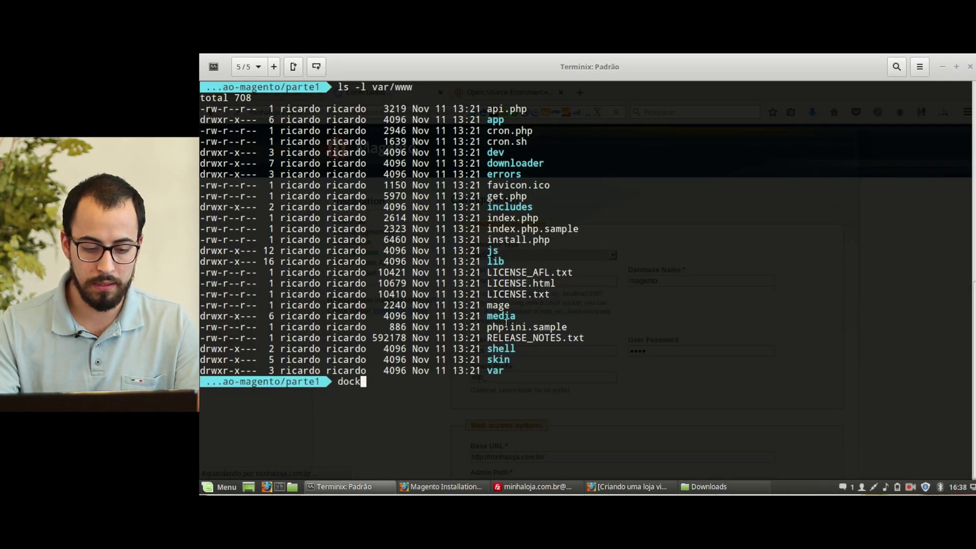
{"action": "key", "text": "BackSpace"}
{"action": "key", "text": "BackSpace"}
{"action": "key", "text": "BackSpace"}
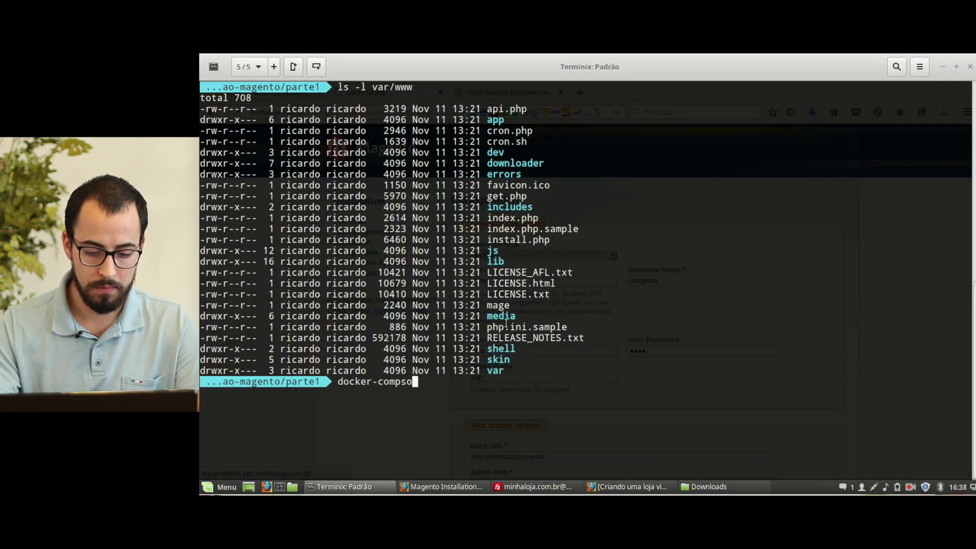
{"action": "type", "text": "ose down"}
{"action": "key", "text": "Return"}
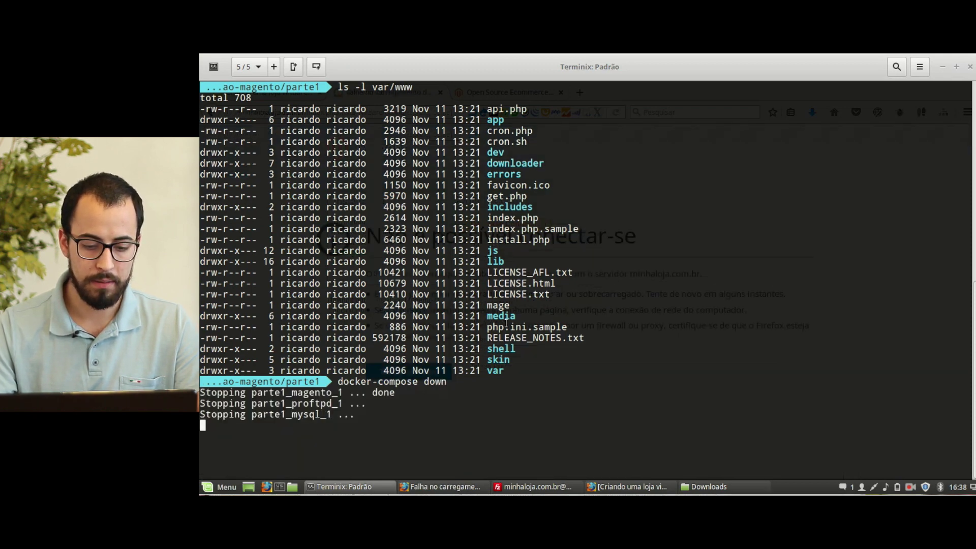
Step: Close the Firefox tab showing the connection error and return to the terminal
{"action": "key", "text": "alt+Tab"}
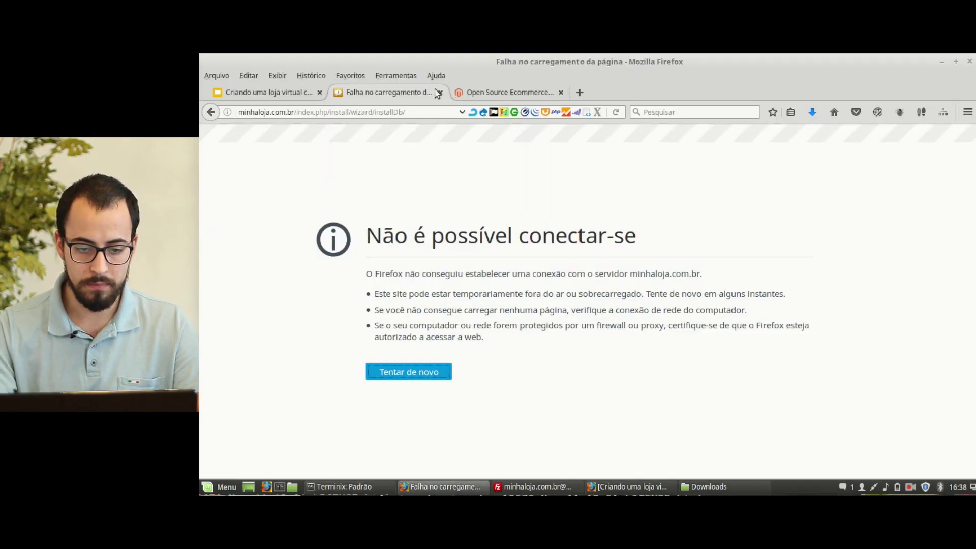
{"action": "left_click", "coordinate": [440, 92]}
{"action": "key", "text": "alt+Tab"}
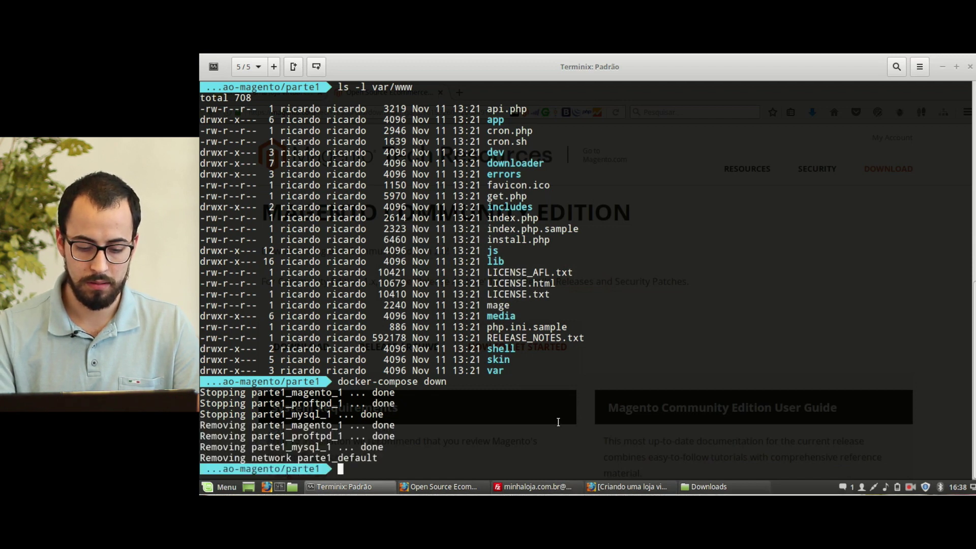
Step: From the parte2 folder, start its containers with docker-compose up -d and return to the Magento wizard
{"action": "type", "text": "cd .."}
{"action": "key", "text": "Return"}
{"action": "type", "text": "c"}
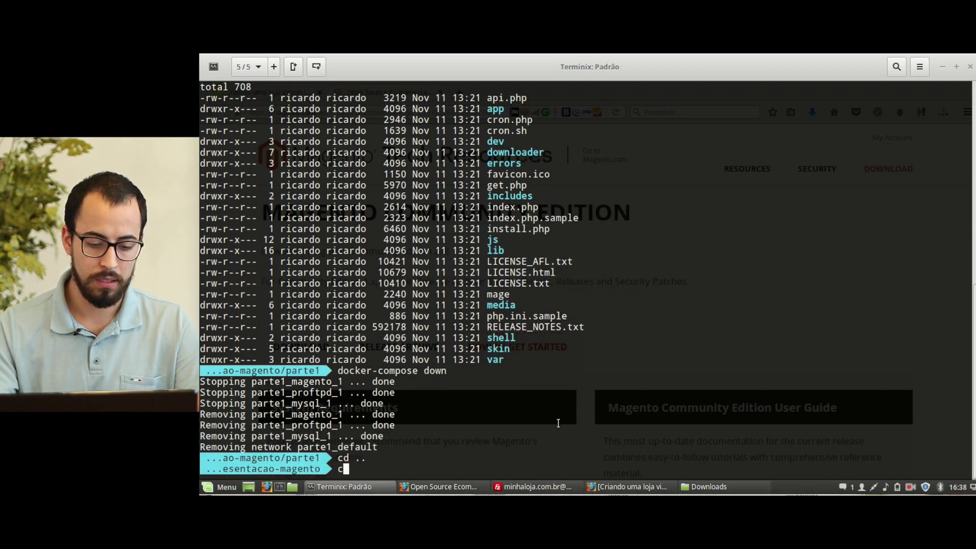
{"action": "type", "text": "d parte2/"}
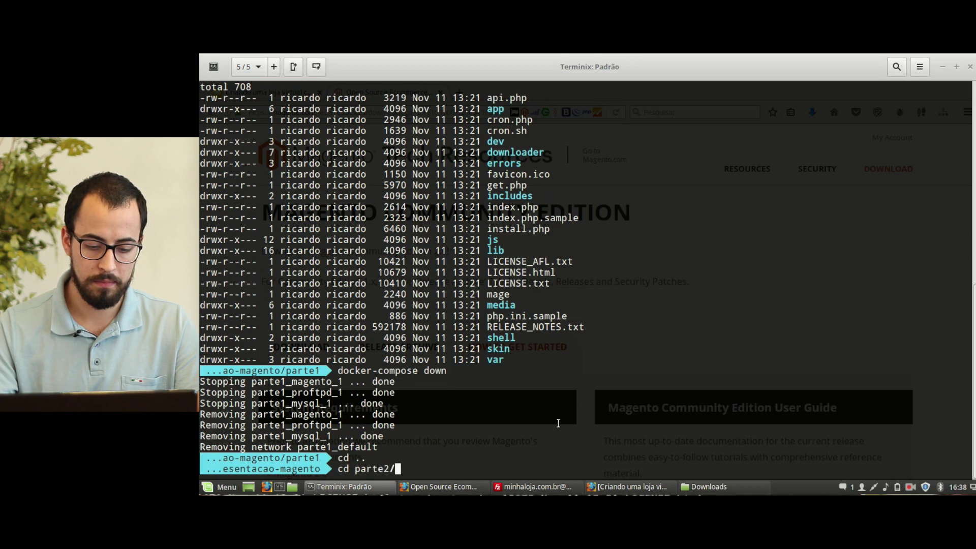
{"action": "key", "text": "Return"}
{"action": "type", "text": "doc"}
{"action": "type", "text": "ker-compsoe"}
{"action": "type", "text": "ose"}
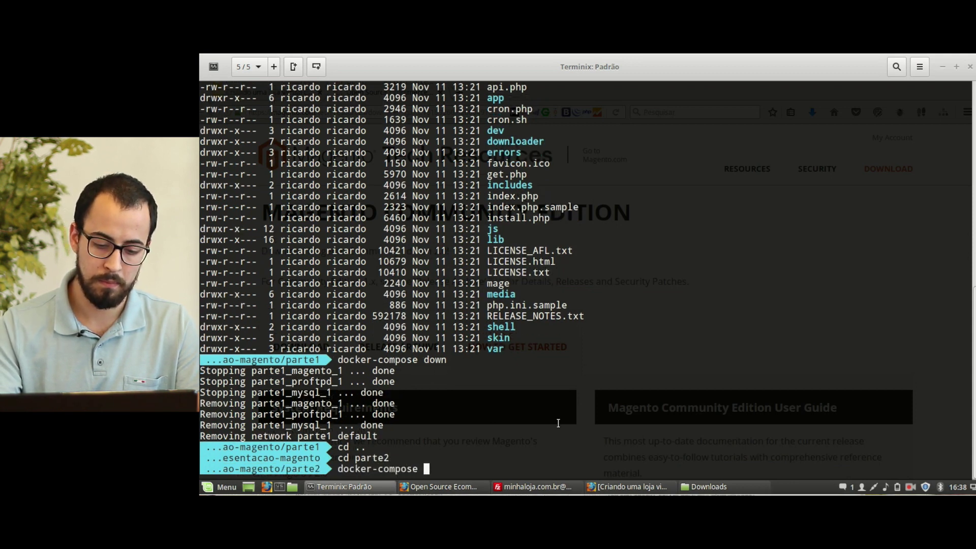
{"action": "key", "text": "Return"}
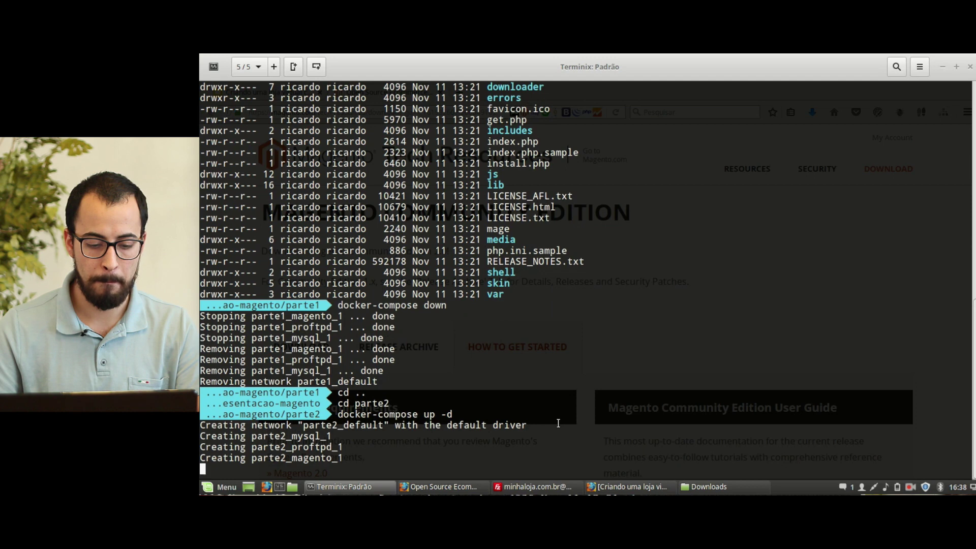
{"action": "key", "text": "ctrl+alt+Right"}
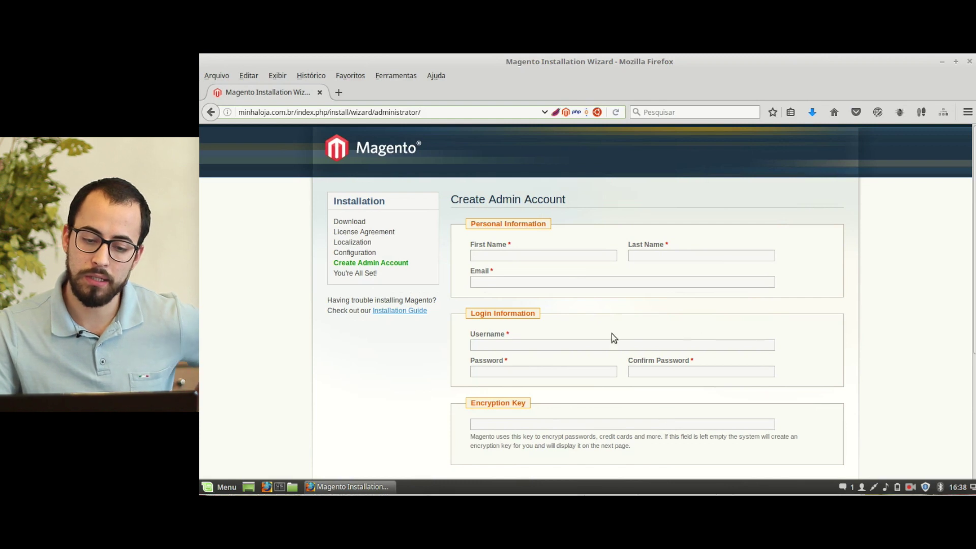
Step: Enter the admin's first name, last name and e-mail address
{"action": "scroll", "coordinate": [613, 334], "scroll_direction": "down", "scroll_amount": 2}
{"action": "scroll", "coordinate": [613, 335], "scroll_direction": "down", "scroll_amount": 1}
{"action": "scroll", "coordinate": [611, 334], "scroll_direction": "up", "scroll_amount": 3}
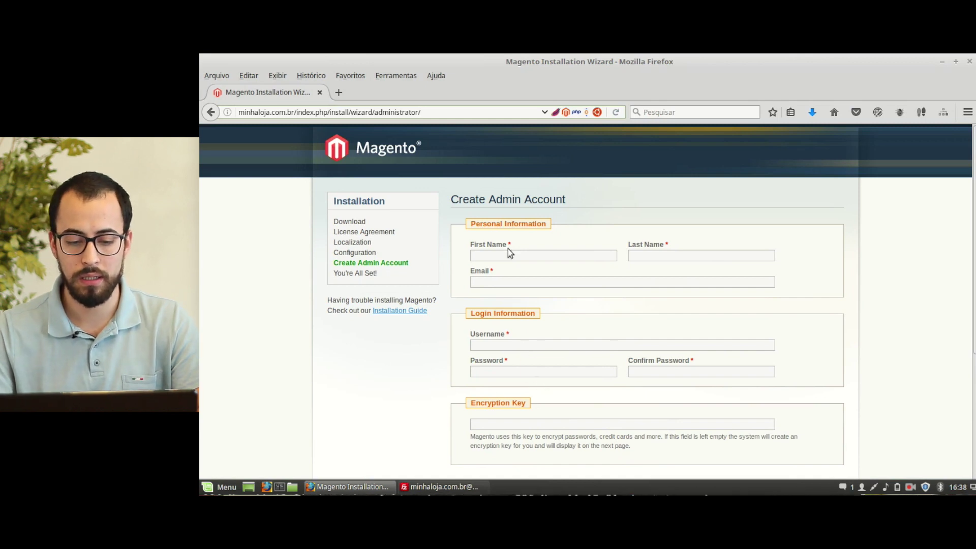
{"action": "left_click", "coordinate": [523, 253]}
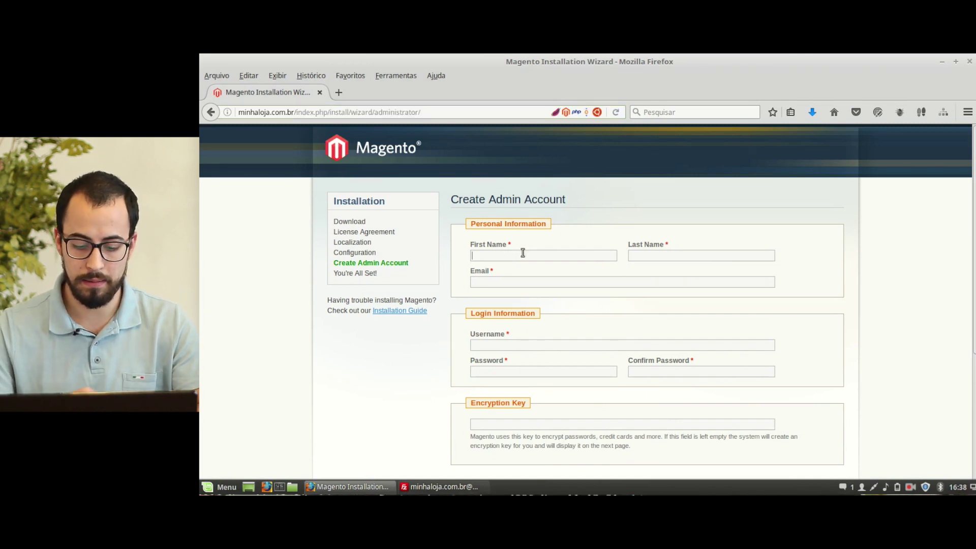
{"action": "type", "text": "João"}
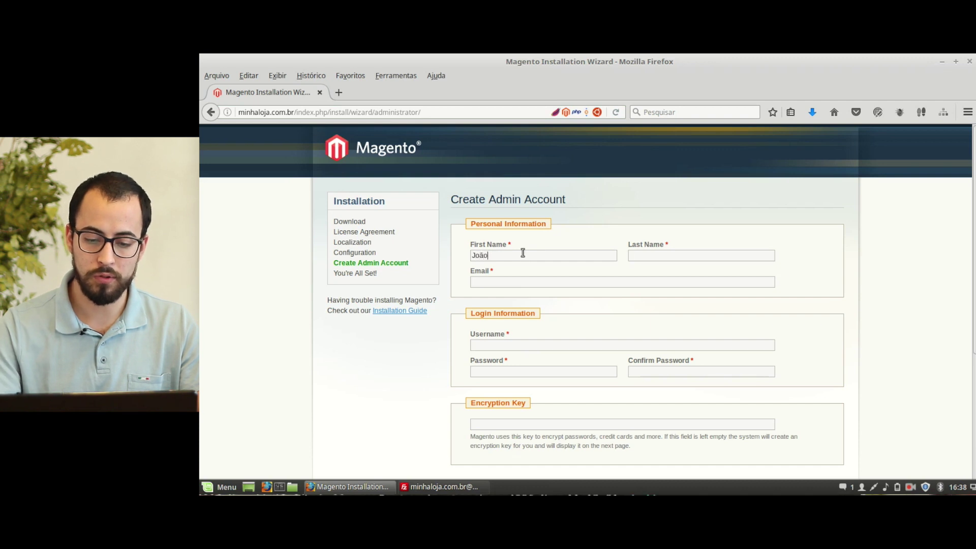
{"action": "key", "text": "Tab"}
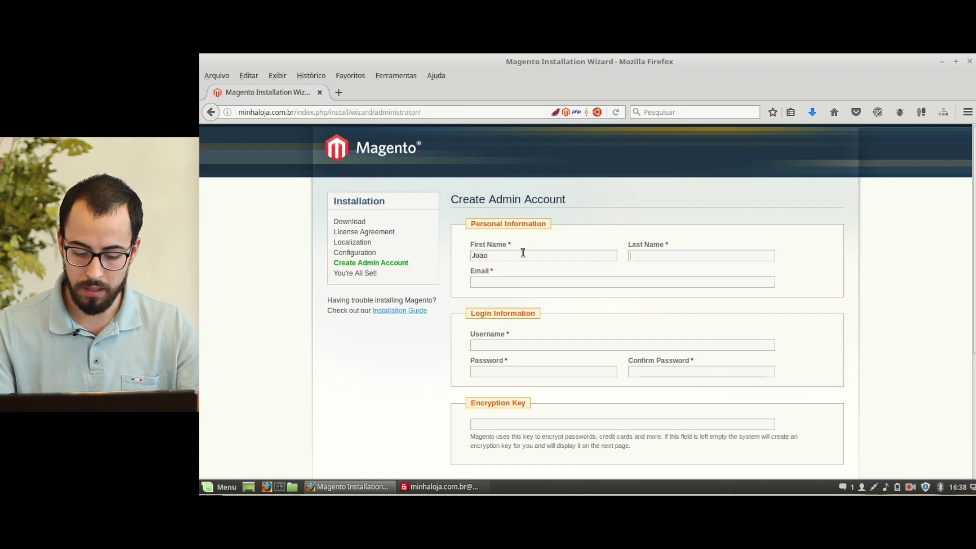
{"action": "type", "text": "Si"}
{"action": "key", "text": "BackSpace"}
{"action": "key", "text": "BackSpace"}
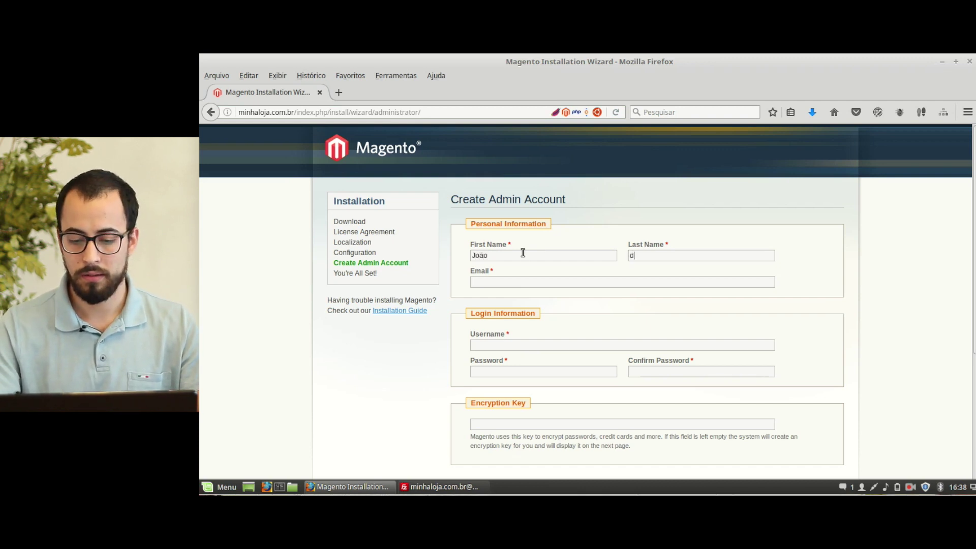
{"action": "type", "text": "João"}
{"action": "key", "text": "Tab"}
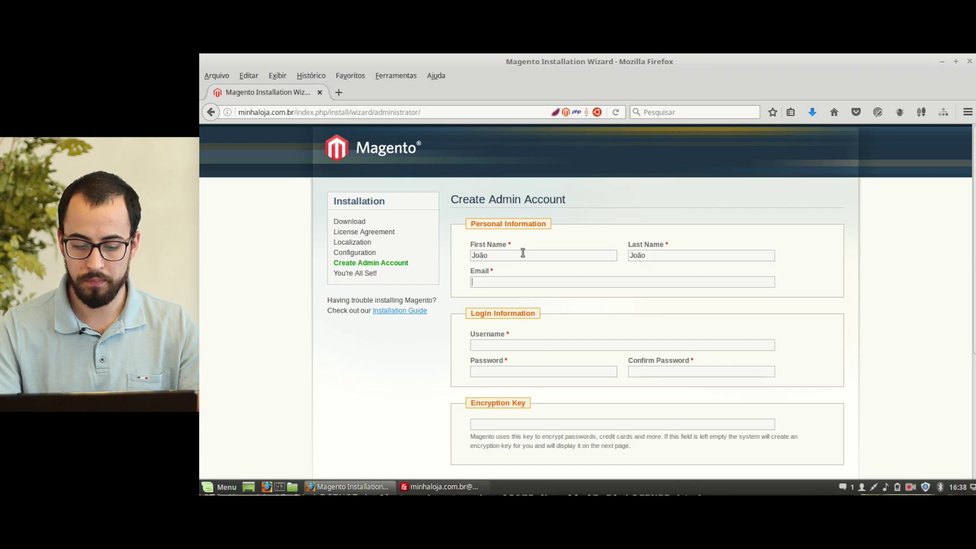
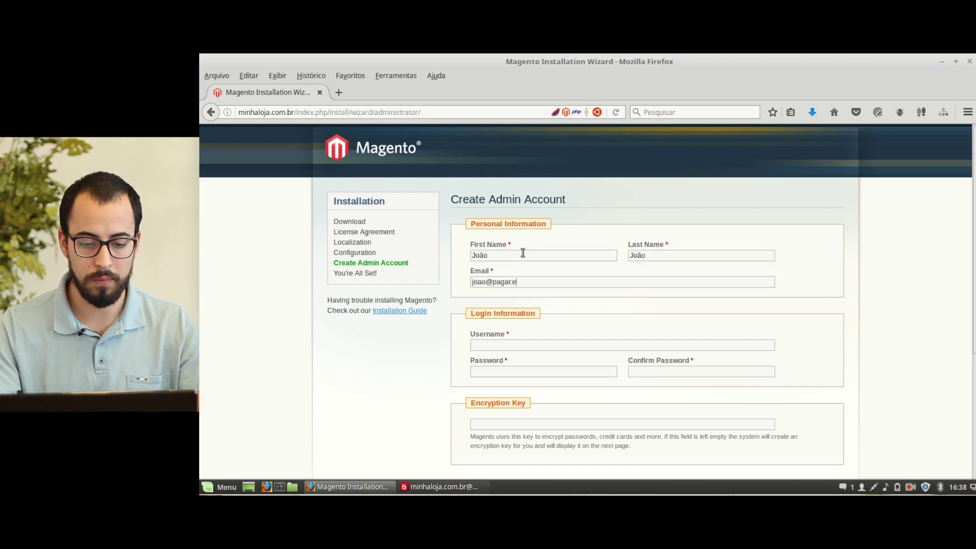
Step: Enter the admin username and a matching password and confirmation, leaving Encryption Key blank
{"action": "key", "text": "Tab"}
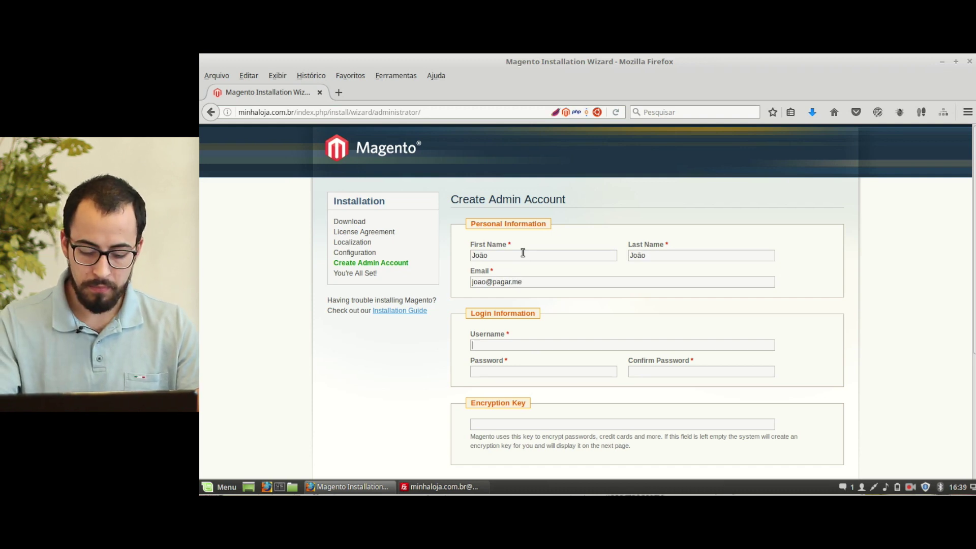
{"action": "type", "text": "adminjoao"}
{"action": "key", "text": "Tab"}
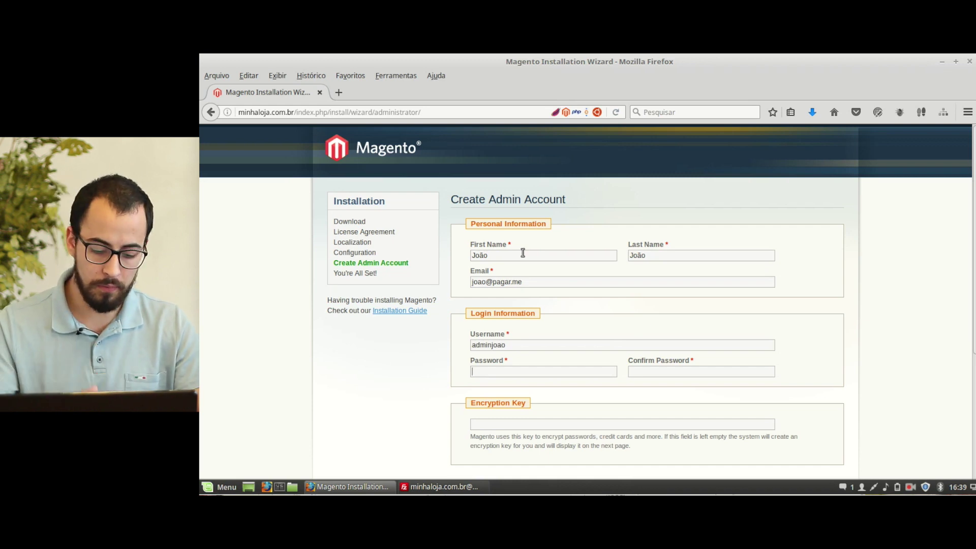
{"action": "type", "text": "•••••••"}
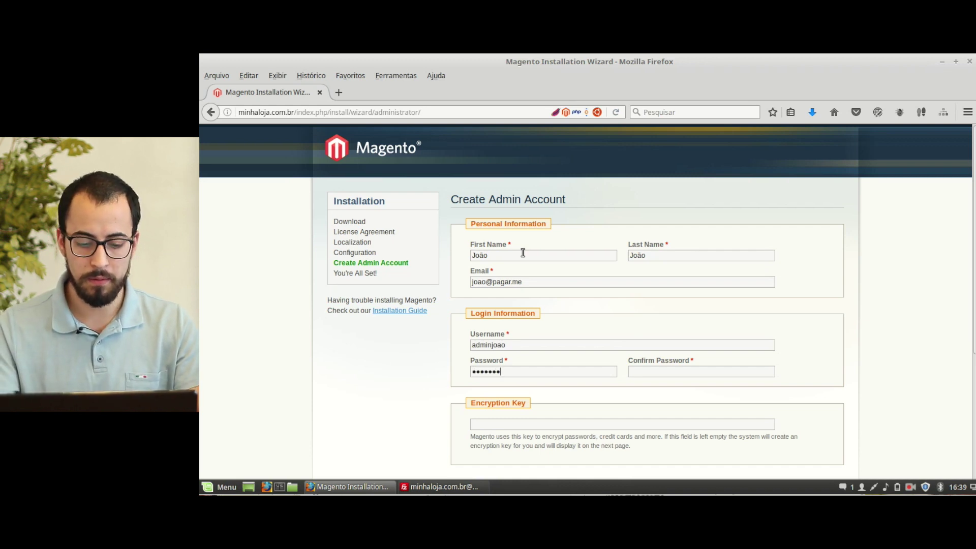
{"action": "key", "text": "ctrl+a"}
{"action": "type", "text": "••"}
{"action": "key", "text": "BackSpace"}
{"action": "key", "text": "BackSpace"}
{"action": "type", "text": "•••••••"}
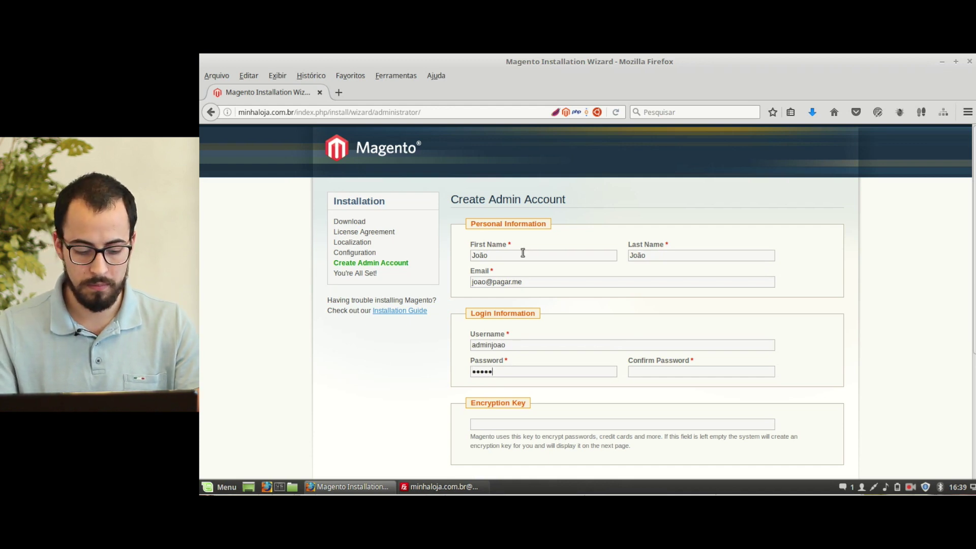
{"action": "key", "text": "Tab"}
{"action": "type", "text": "•••••••"}
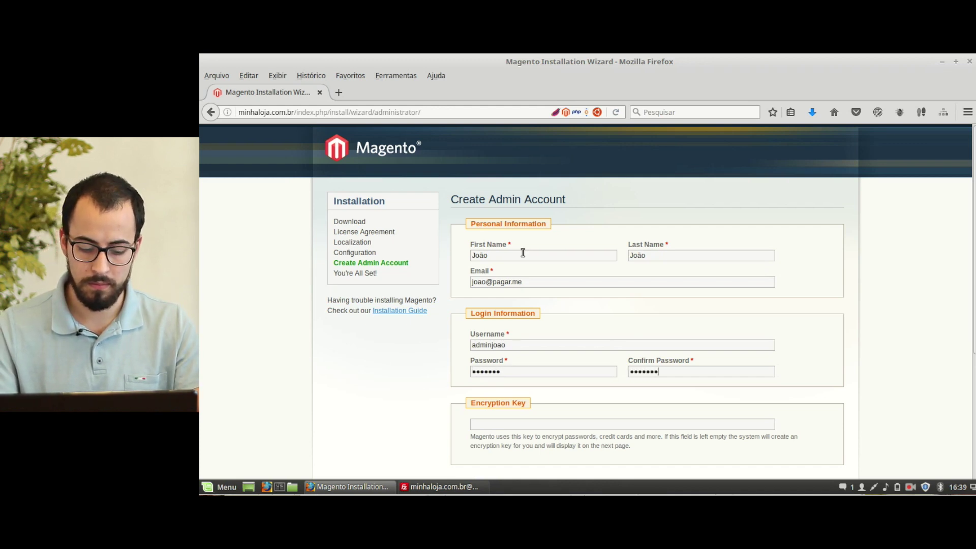
{"action": "scroll", "coordinate": [587, 314], "scroll_direction": "down", "scroll_amount": 3}
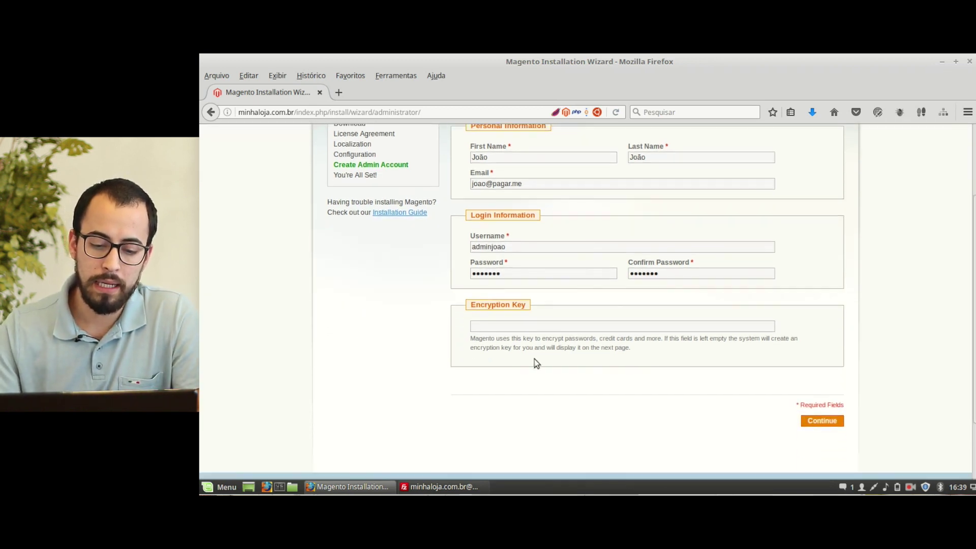
{"action": "scroll", "coordinate": [501, 315], "scroll_direction": "up", "scroll_amount": 2}
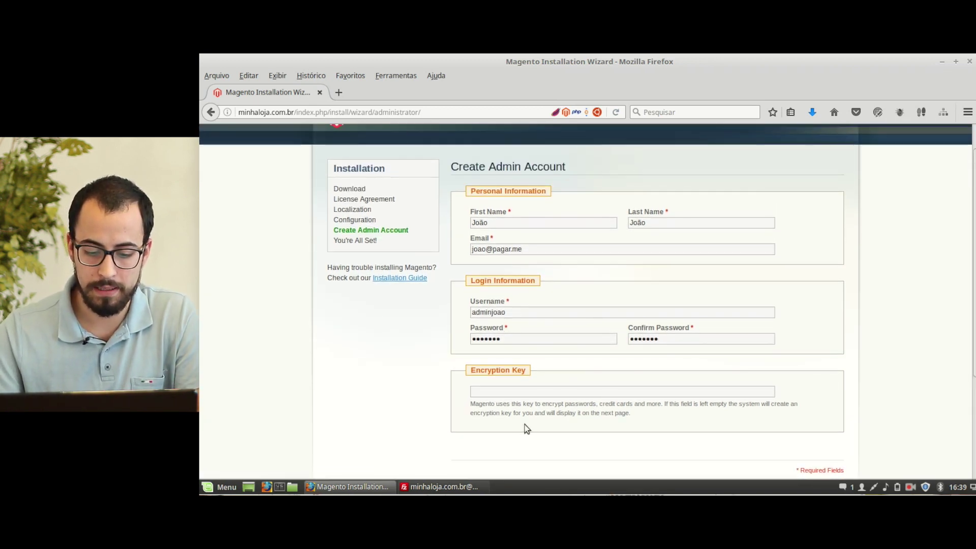